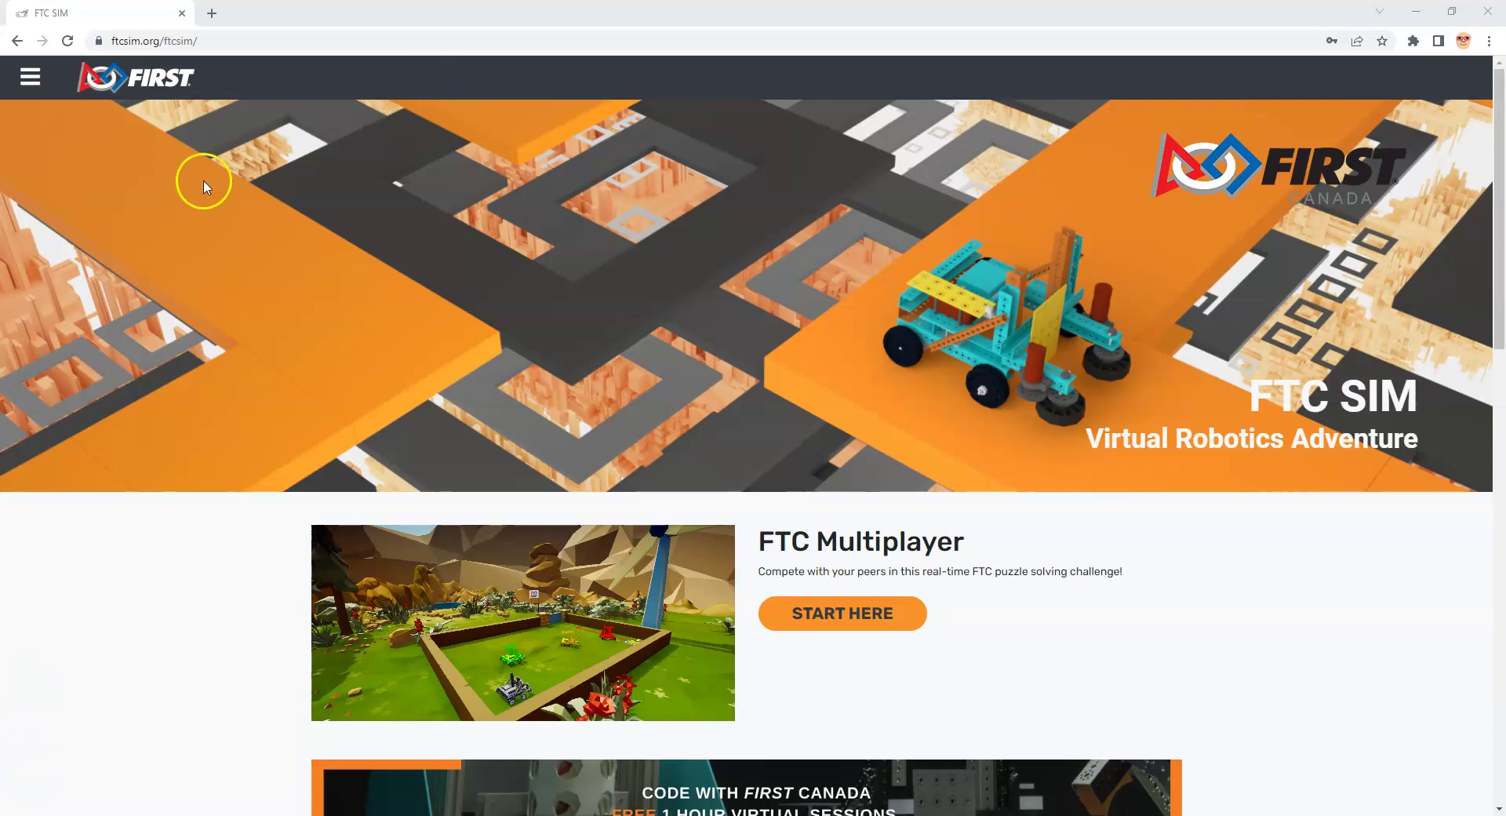
Step: Fill the FTC Sim login form with the teacher's saved Chrome autofill credentials and submit it
{"action": "left_click", "coordinate": [26, 83]}
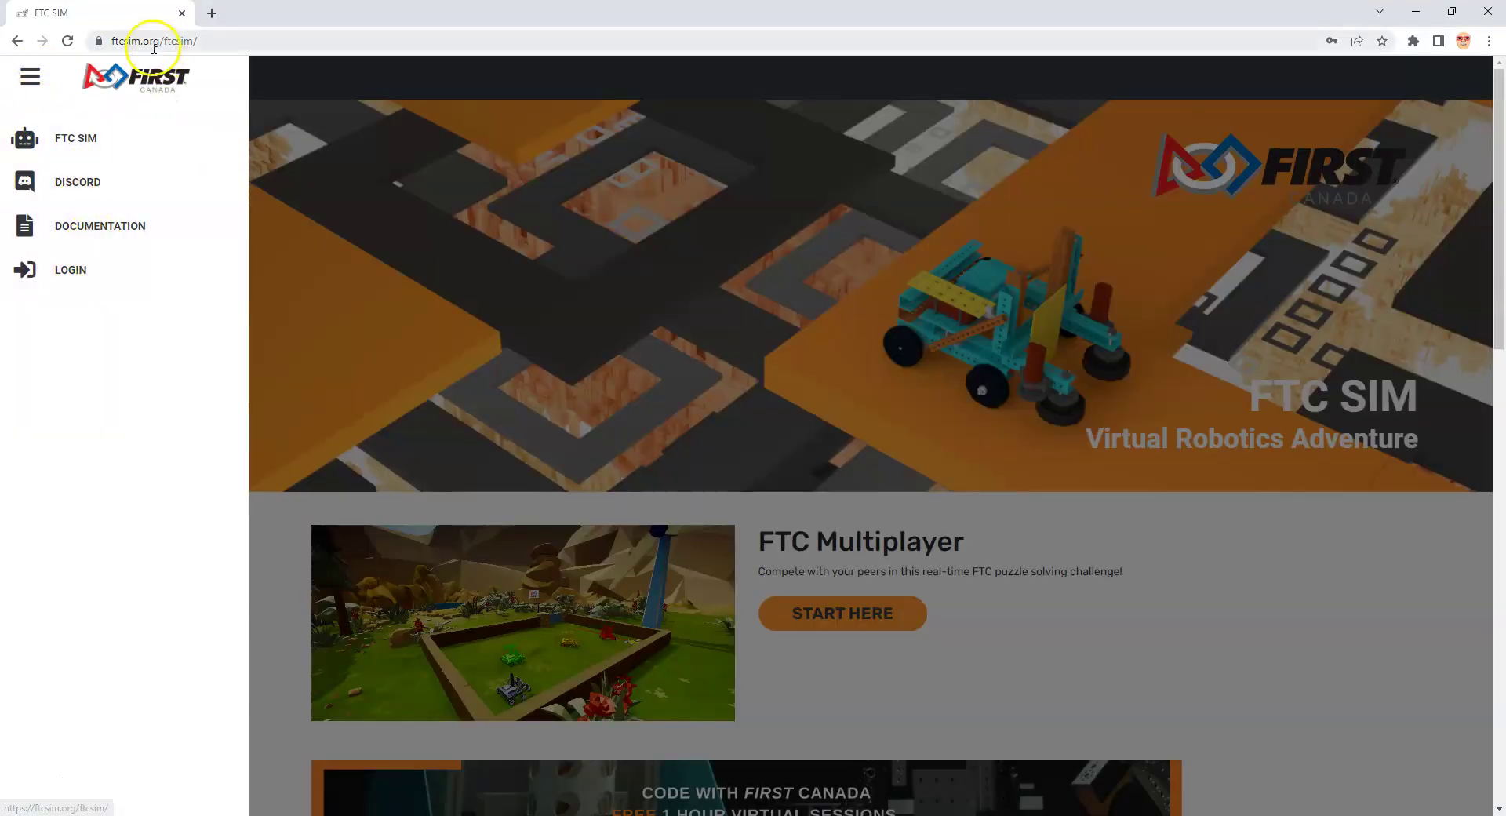
{"action": "left_click", "coordinate": [93, 284]}
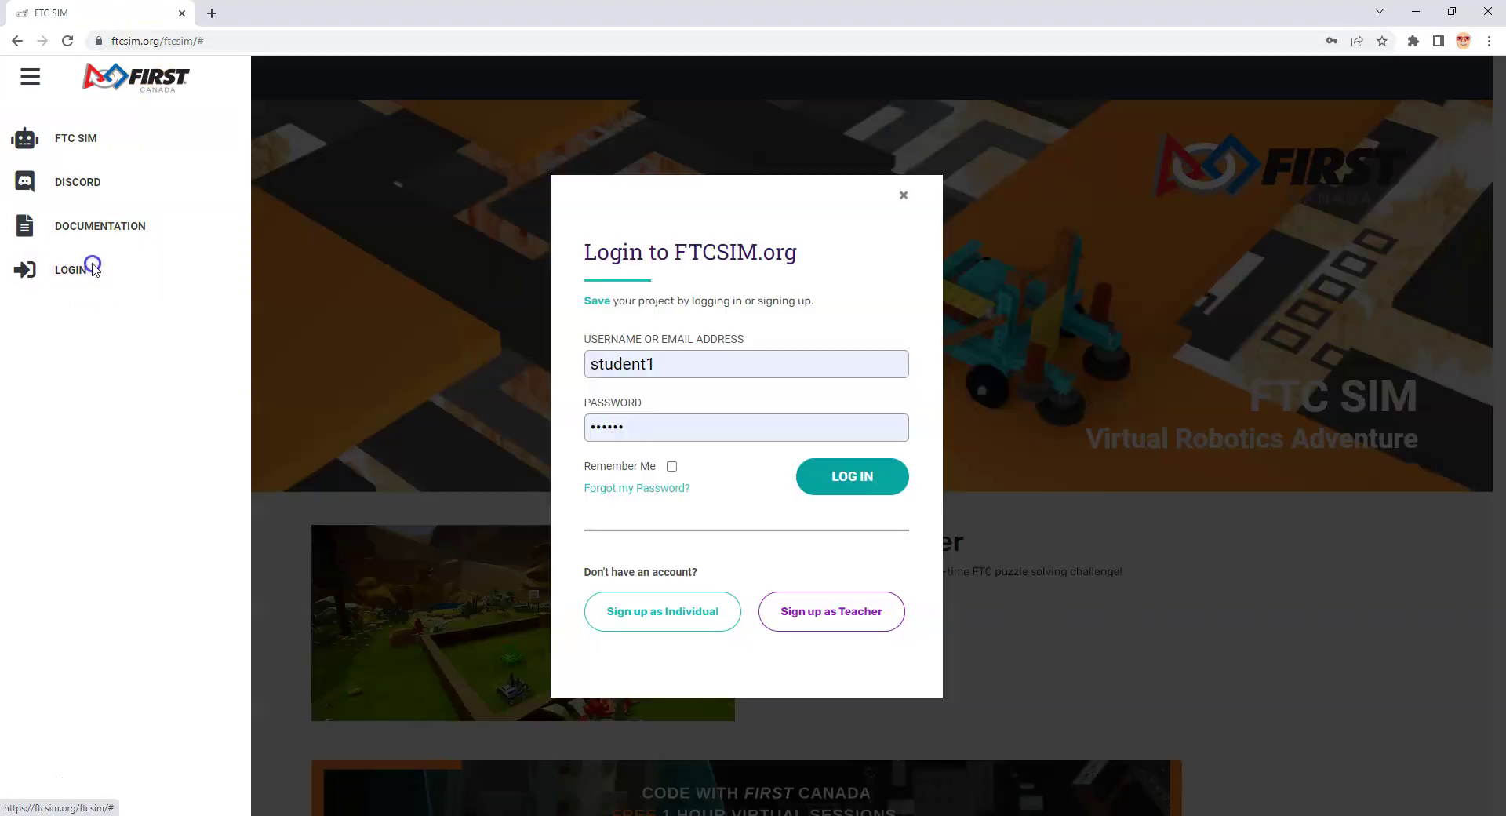
{"action": "left_click", "coordinate": [749, 439]}
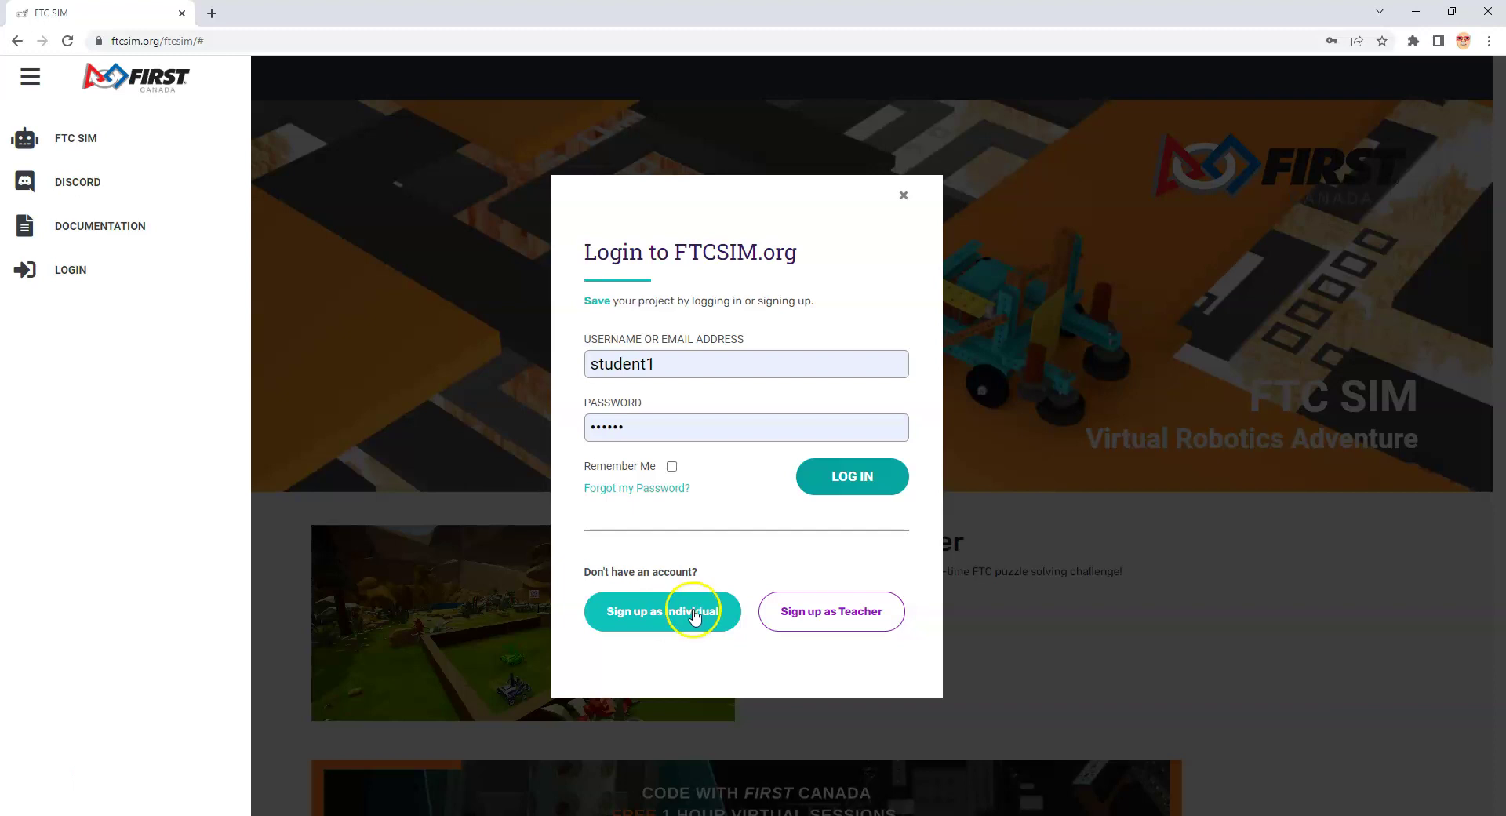
{"action": "left_click", "coordinate": [706, 361]}
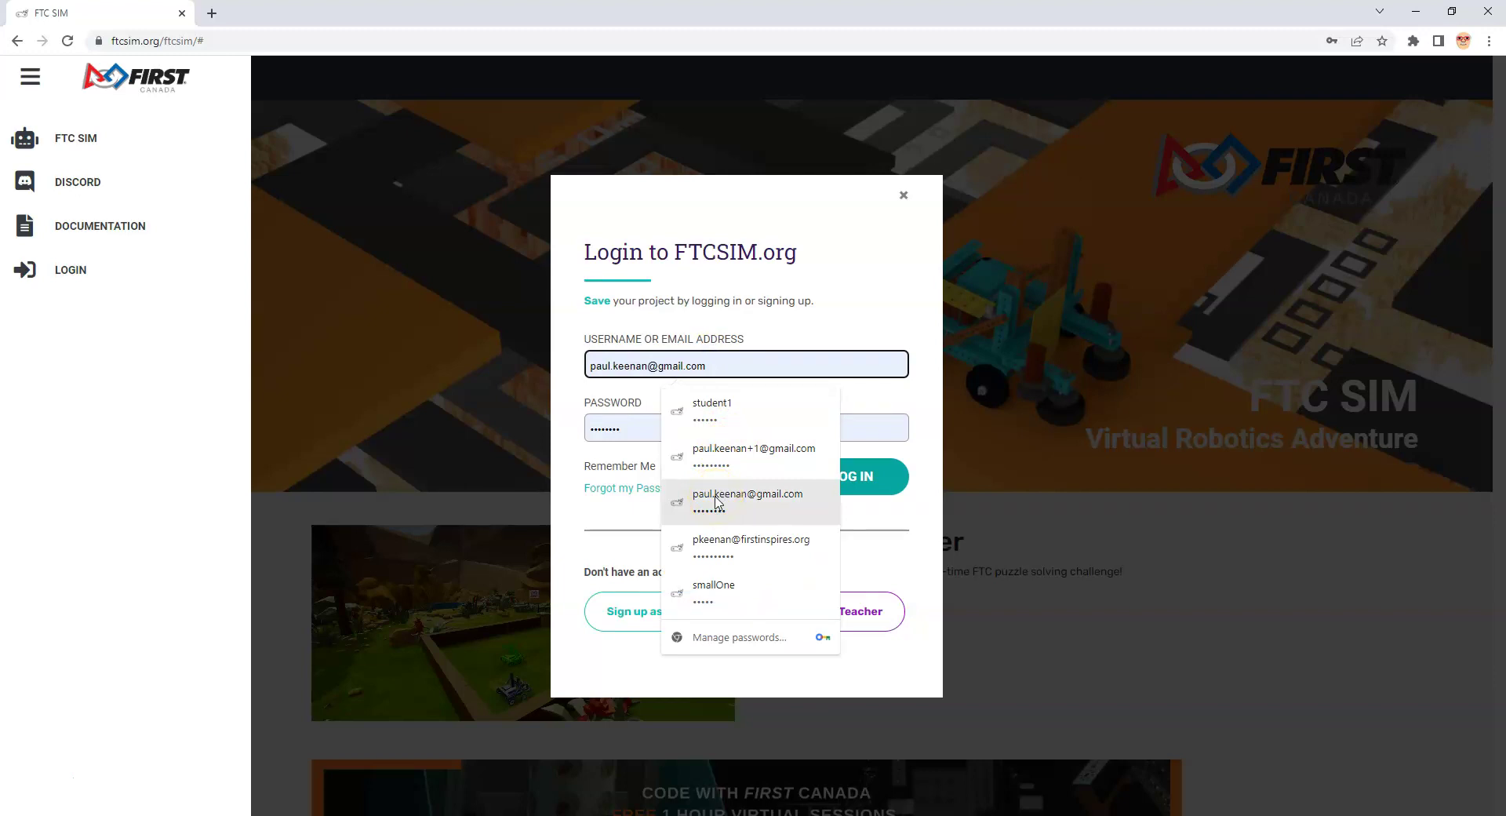
{"action": "left_click", "coordinate": [716, 503]}
{"action": "left_click", "coordinate": [857, 478]}
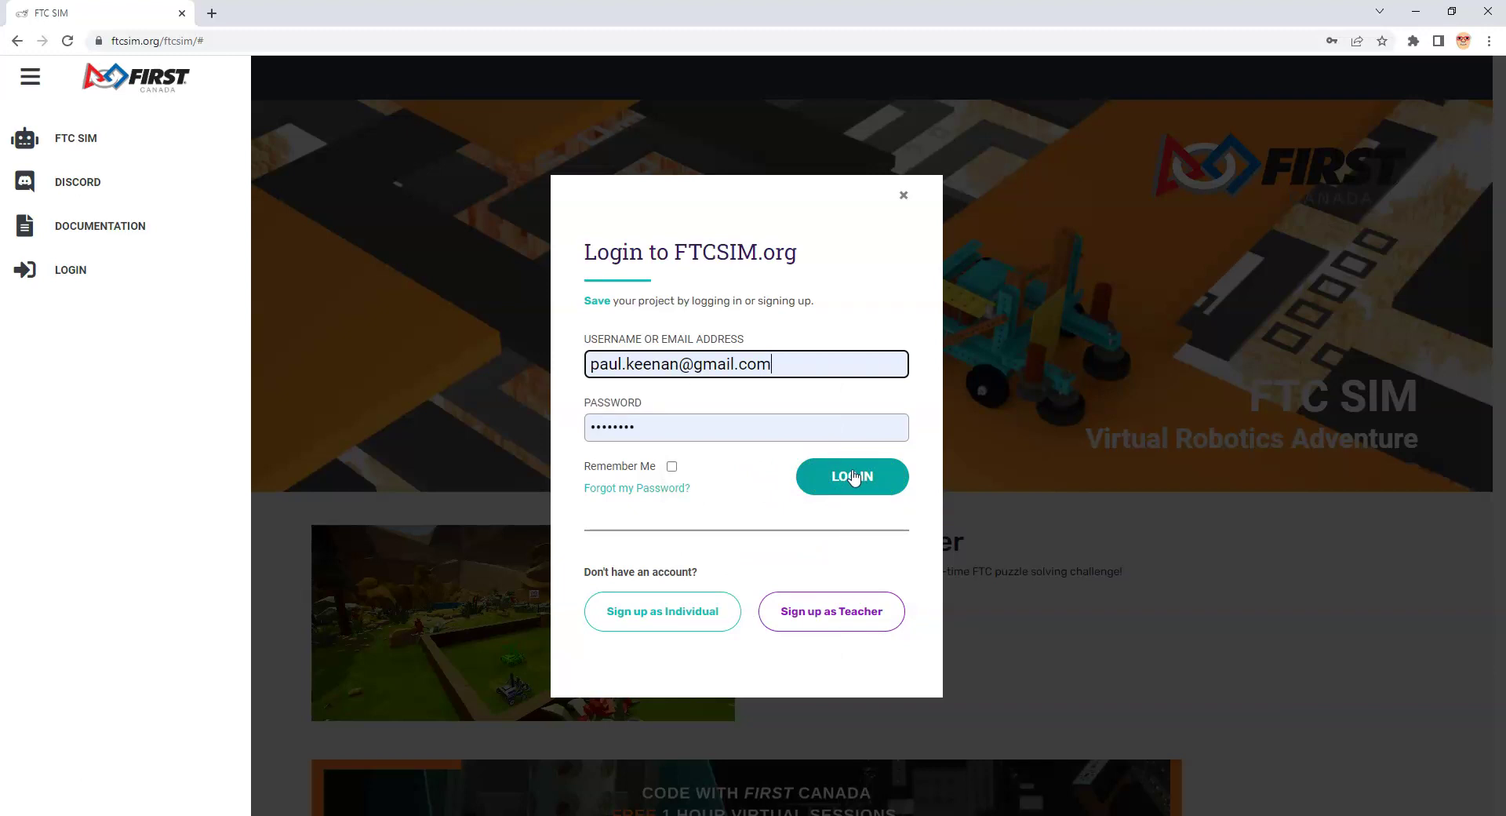
{"action": "left_click", "coordinate": [836, 616]}
Step: Submit the teacher's login, then reopen the navigation menu once signed in
{"action": "left_click", "coordinate": [860, 481]}
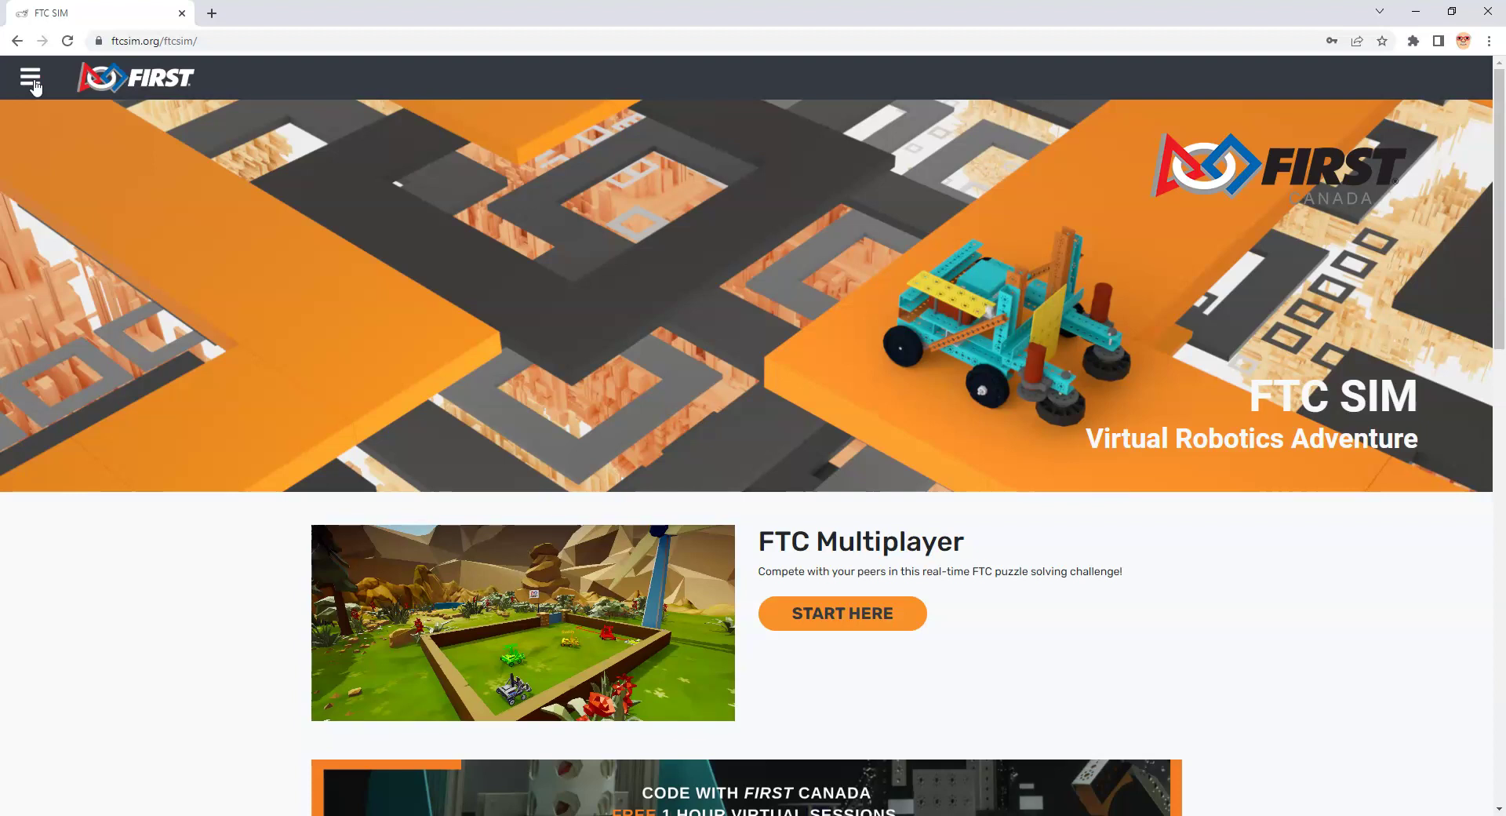
{"action": "left_click", "coordinate": [31, 79]}
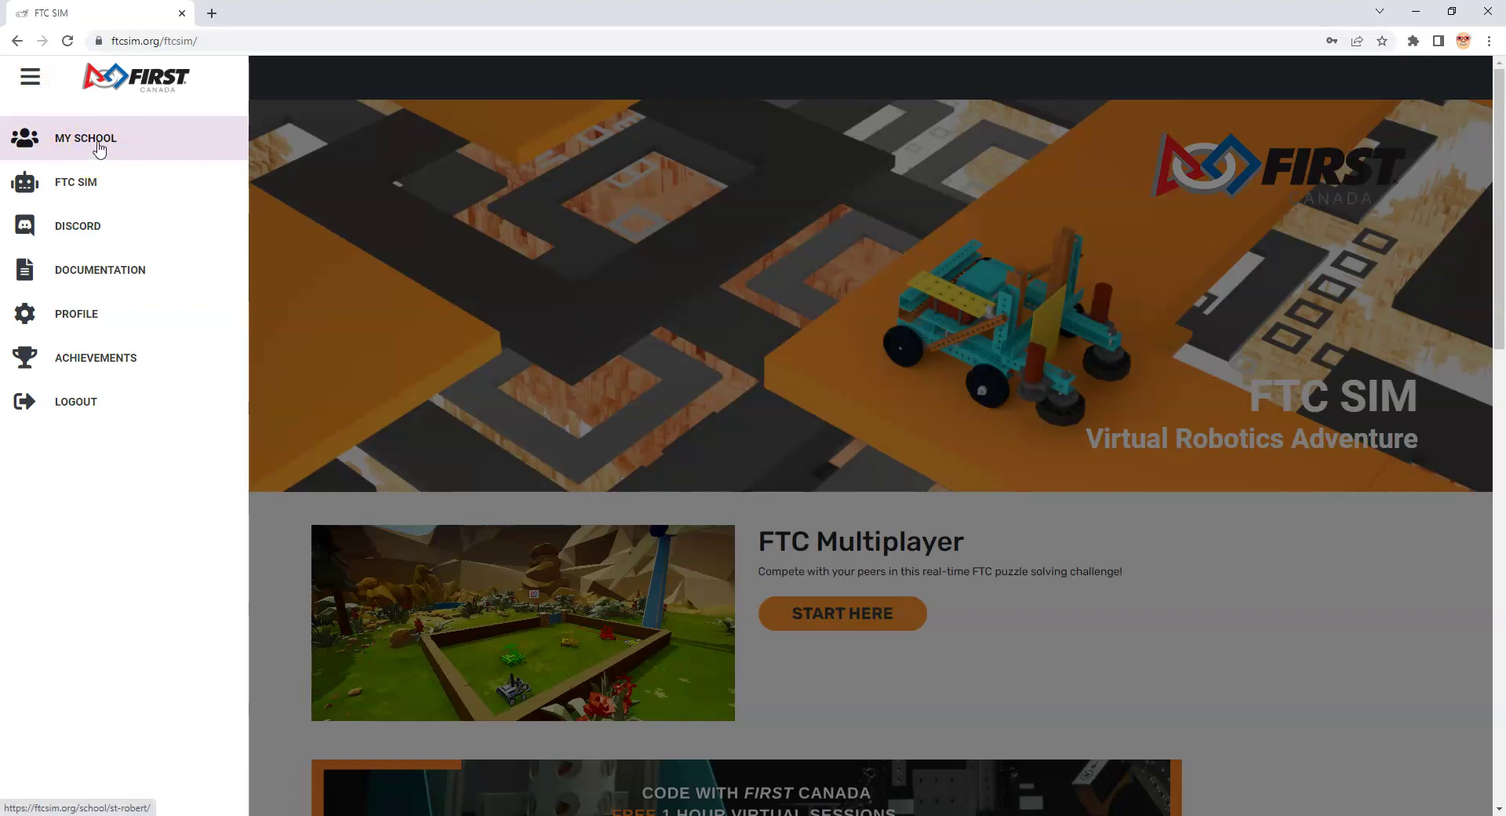
Step: Go to the St. Robert school page and add a class named 'Mr Ks gr7'
{"action": "left_click", "coordinate": [99, 145]}
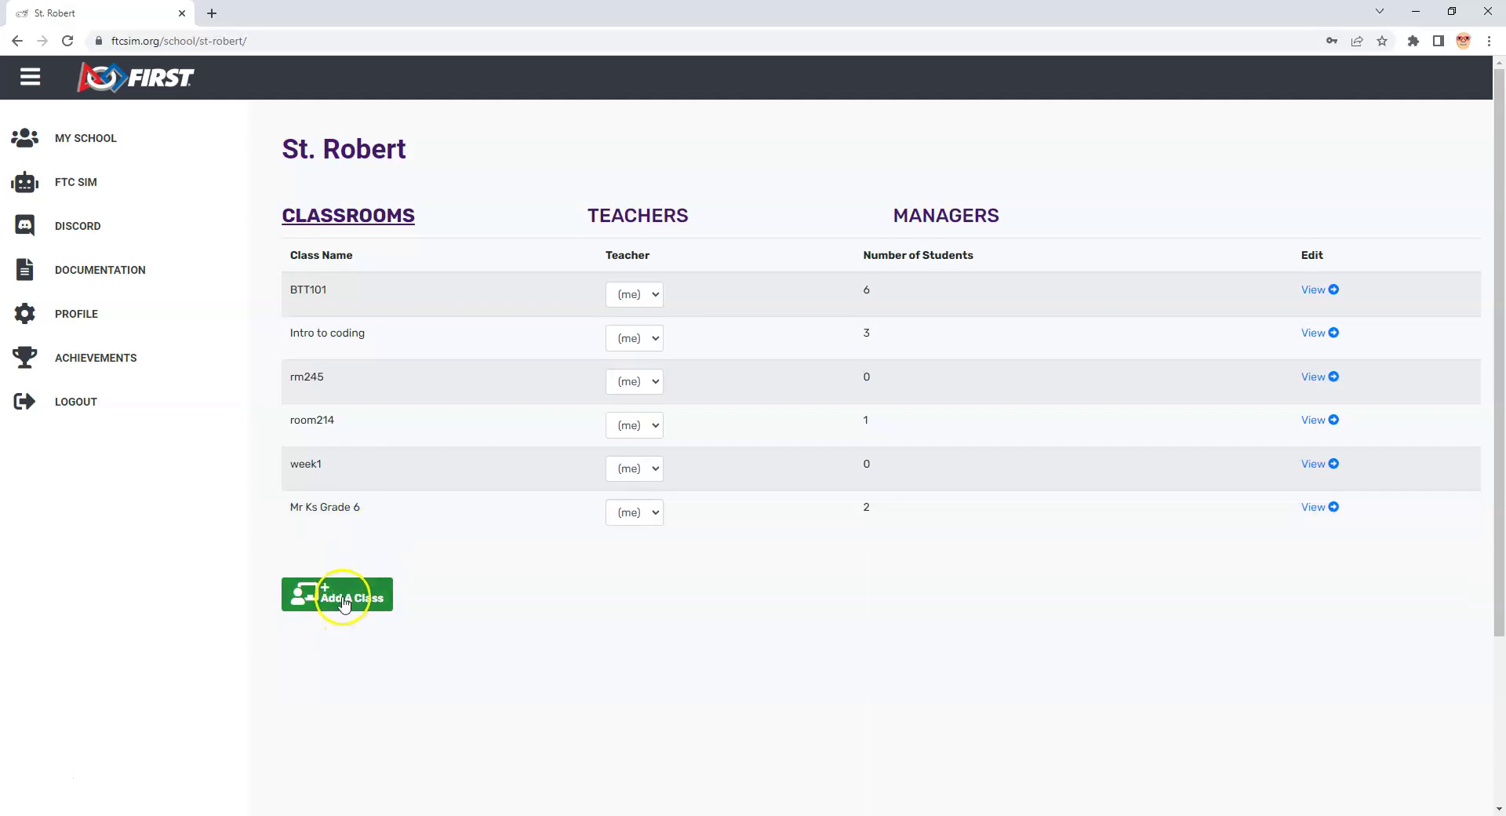
{"action": "left_click", "coordinate": [345, 598]}
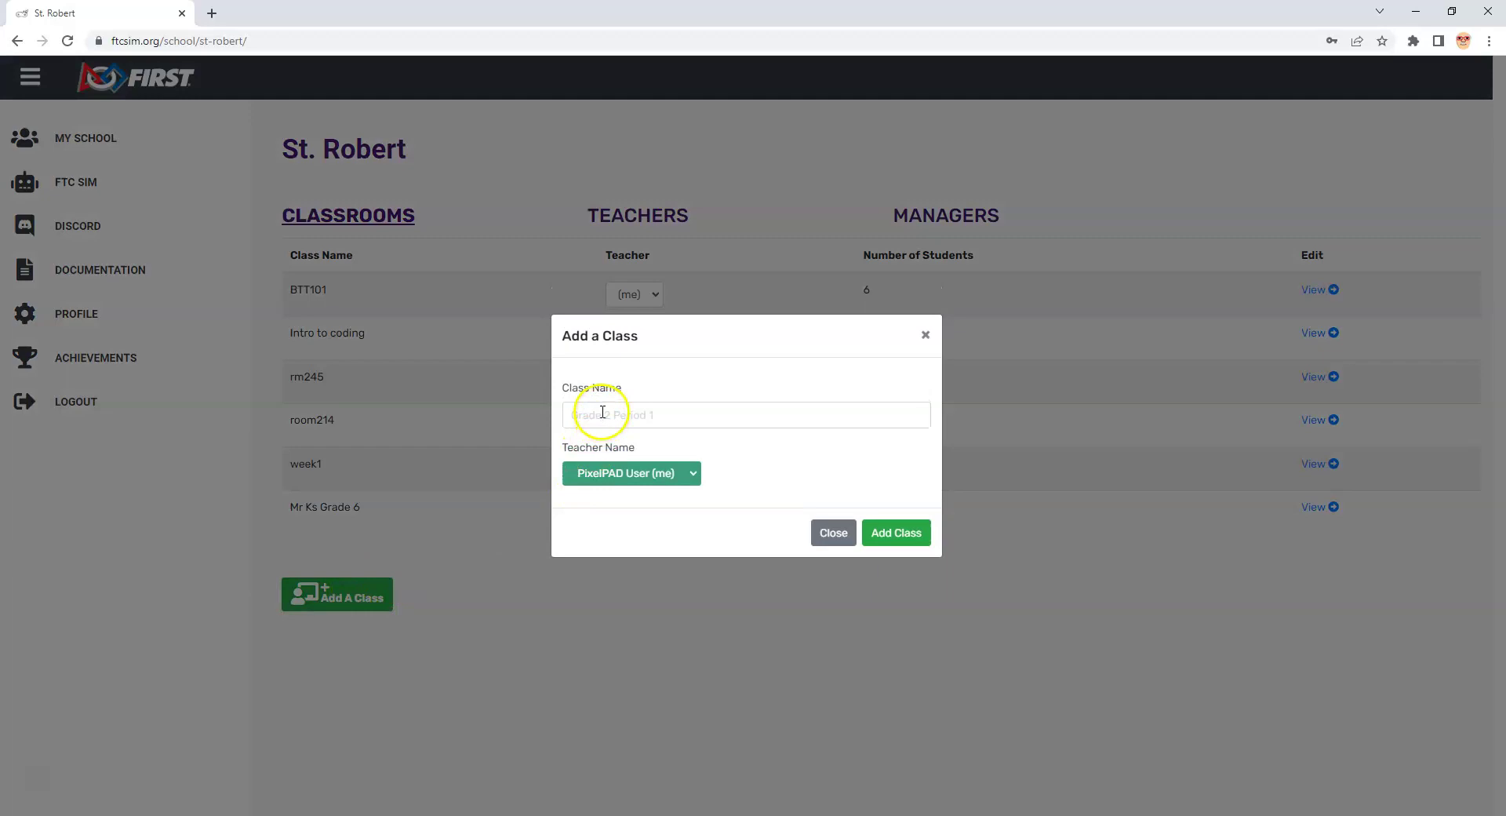
{"action": "left_click", "coordinate": [602, 413]}
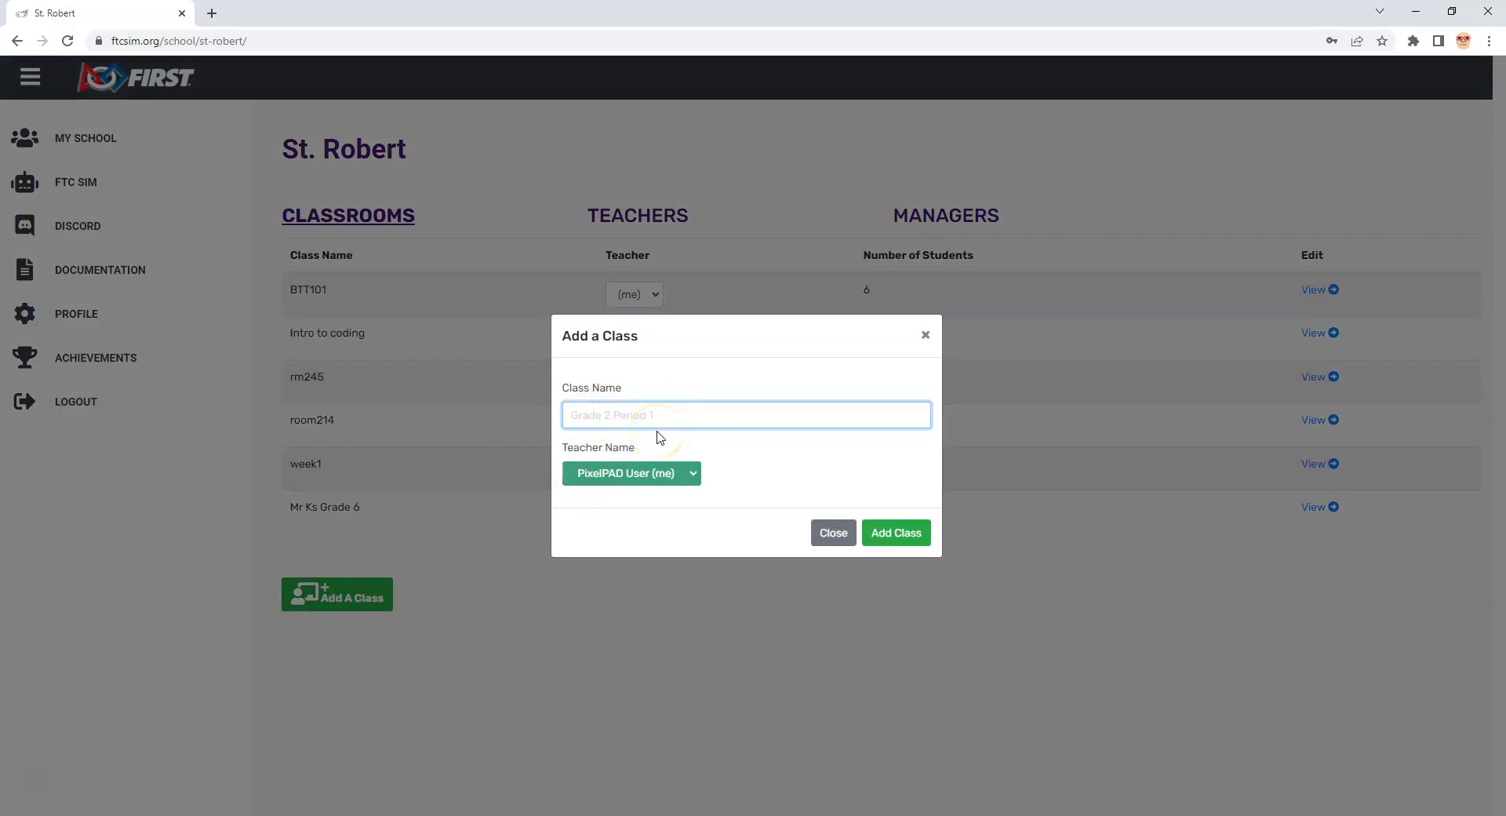
{"action": "type", "text": "Mrks"}
{"action": "key", "text": "BackSpace"}
{"action": "key", "text": "BackSpace"}
{"action": "type", "text": "Ks gr7"}
{"action": "left_click", "coordinate": [876, 538]}
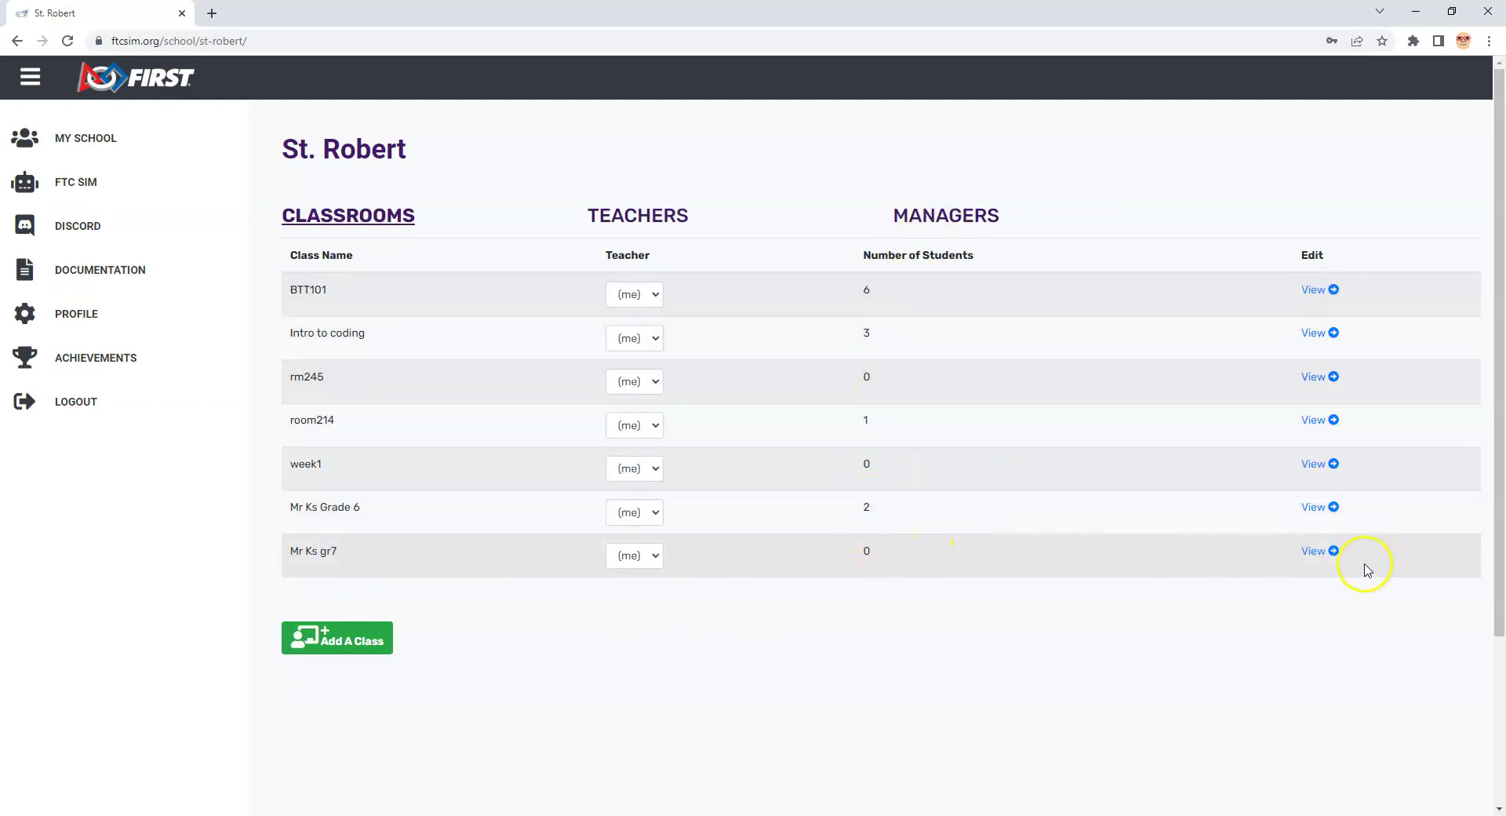
Step: Open the Mr Ks gr7 classroom, then open and dismiss the Import Students dialog
{"action": "left_click", "coordinate": [1323, 553]}
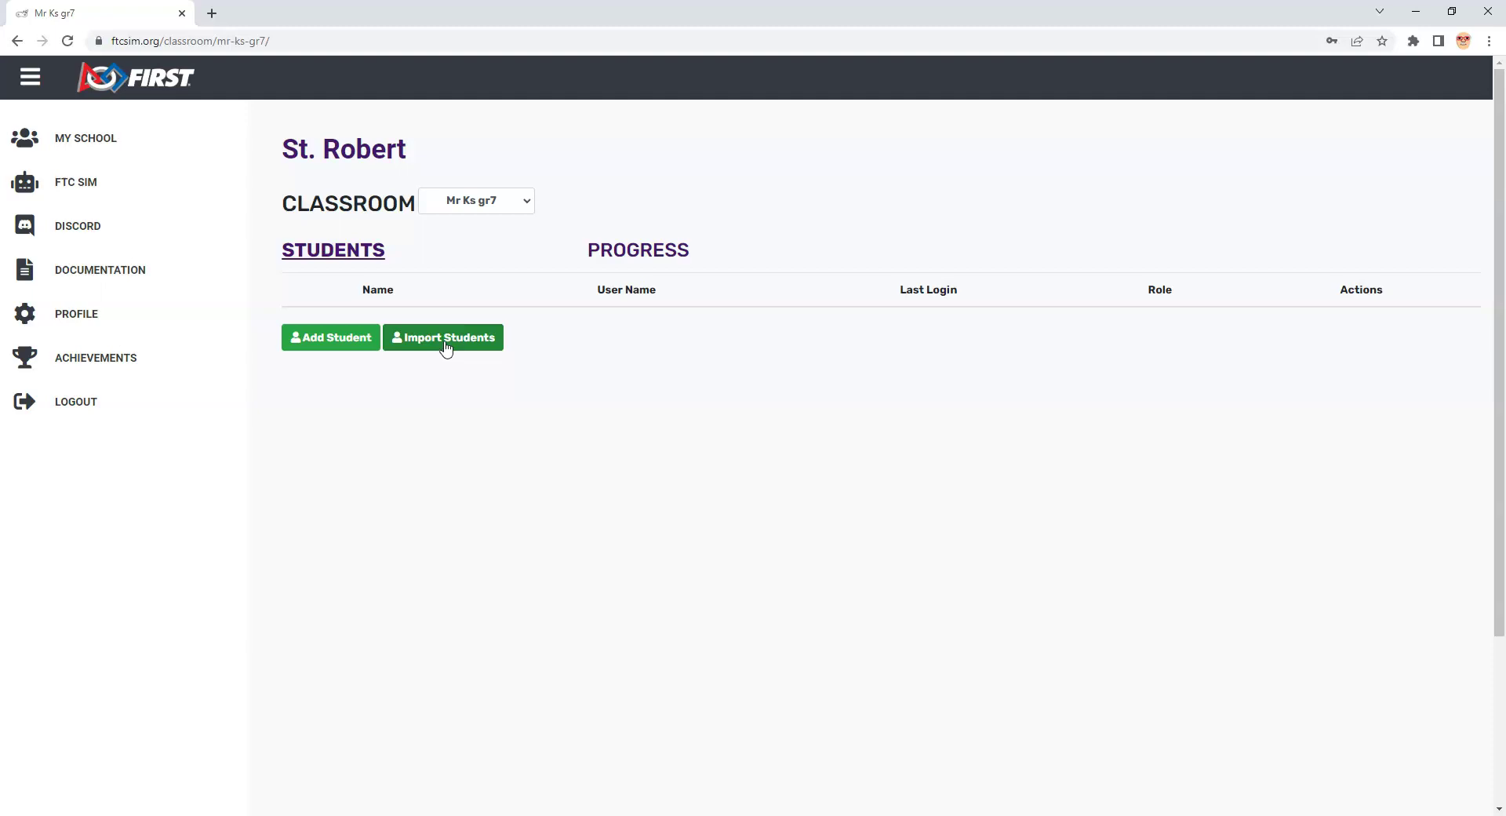
{"action": "left_click", "coordinate": [445, 345]}
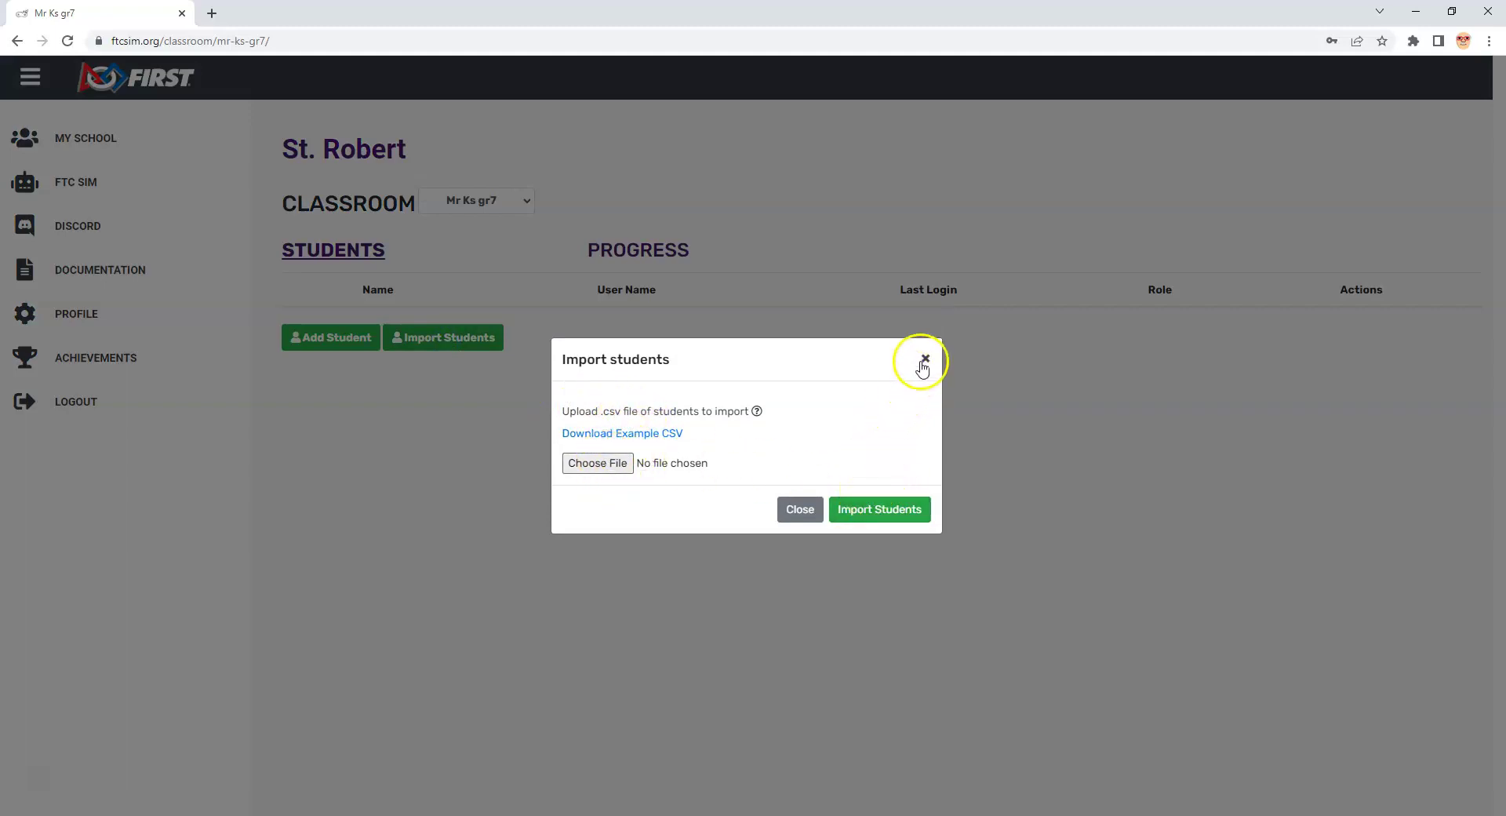
{"action": "left_click", "coordinate": [800, 508]}
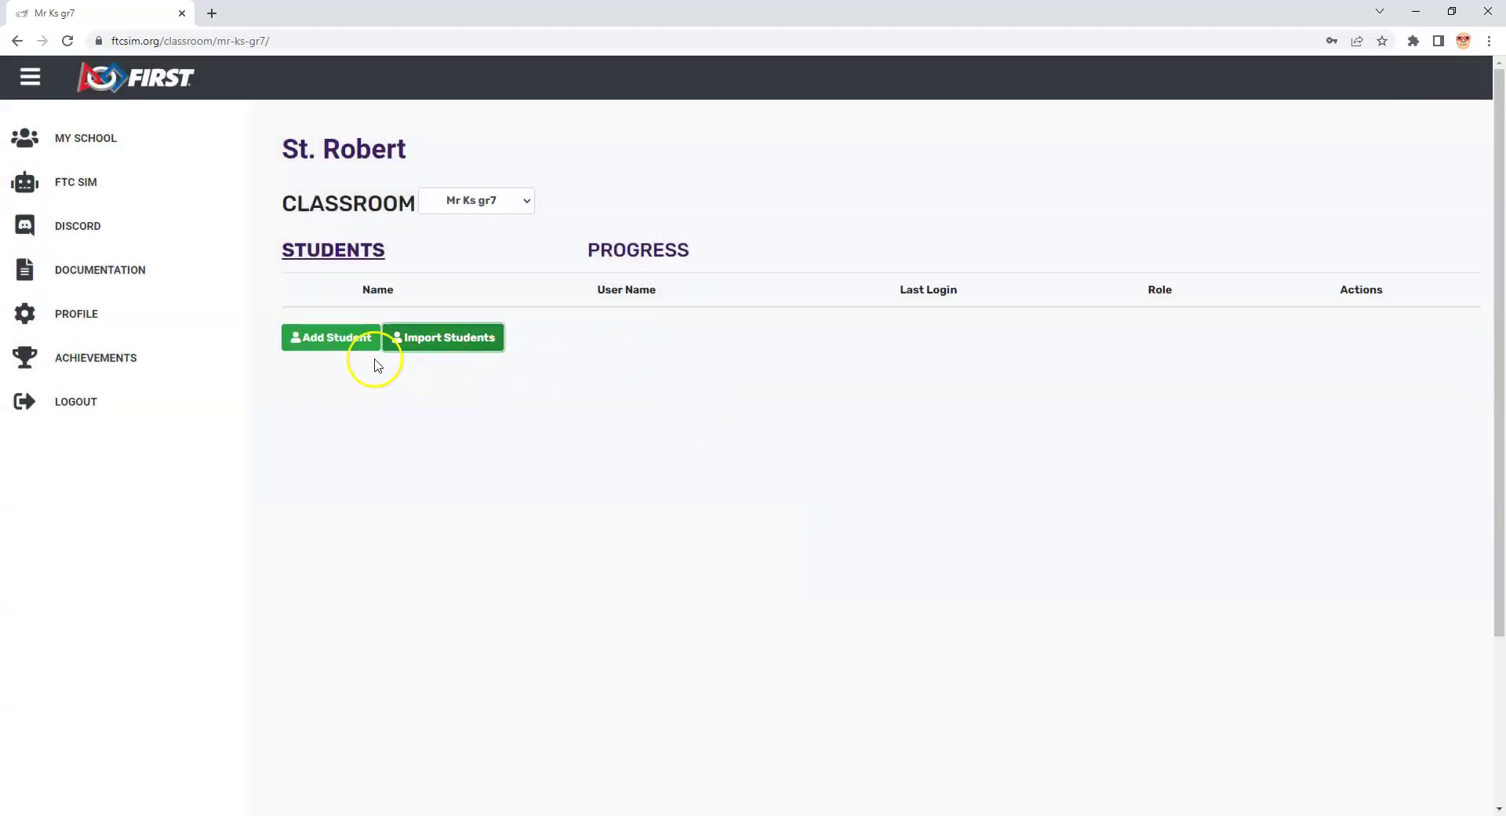
Step: Start a new student and enter the student's first name and last initial
{"action": "left_click", "coordinate": [347, 339]}
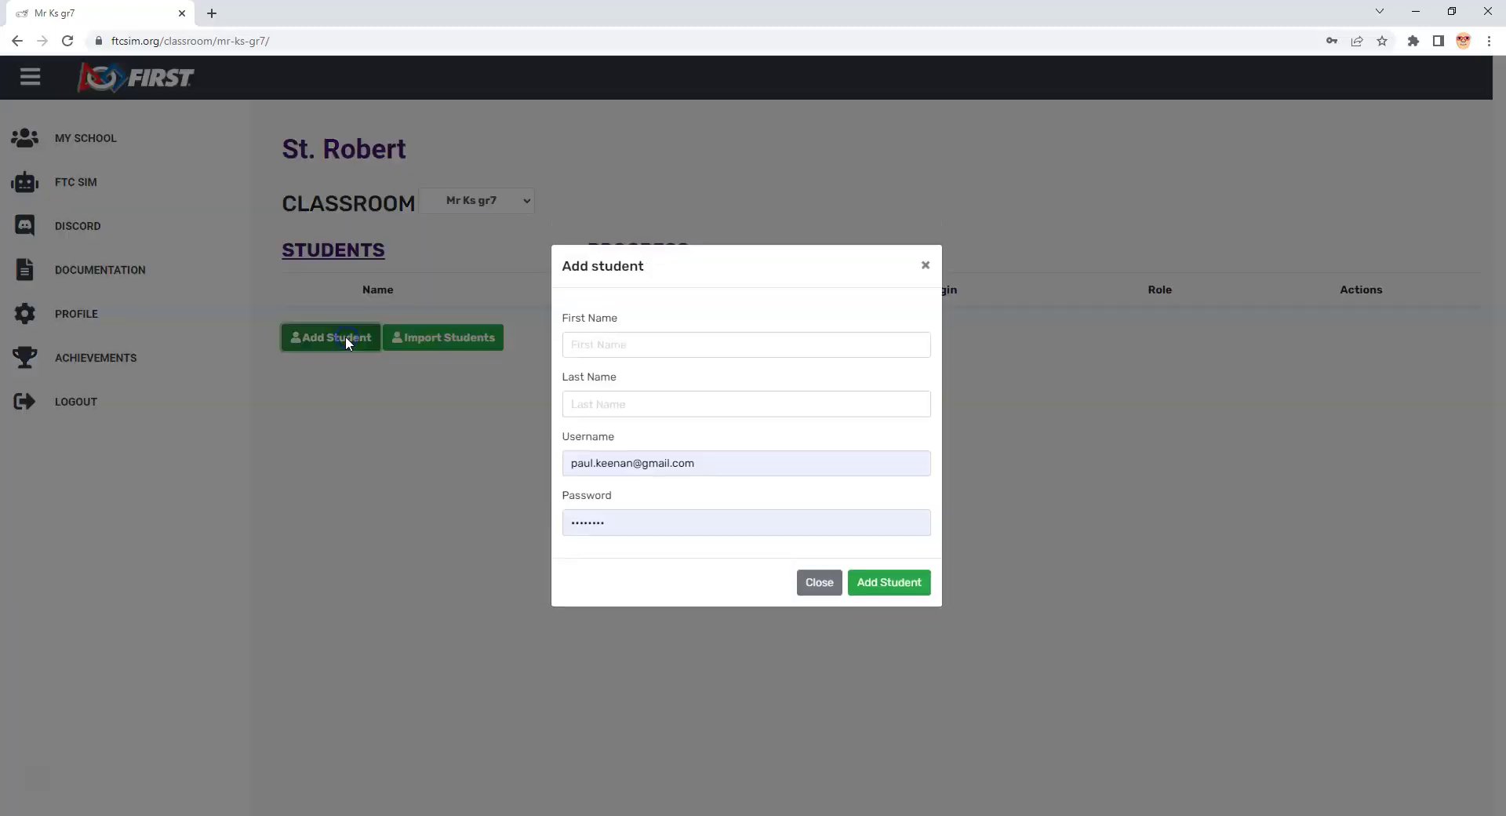
{"action": "left_click", "coordinate": [591, 355]}
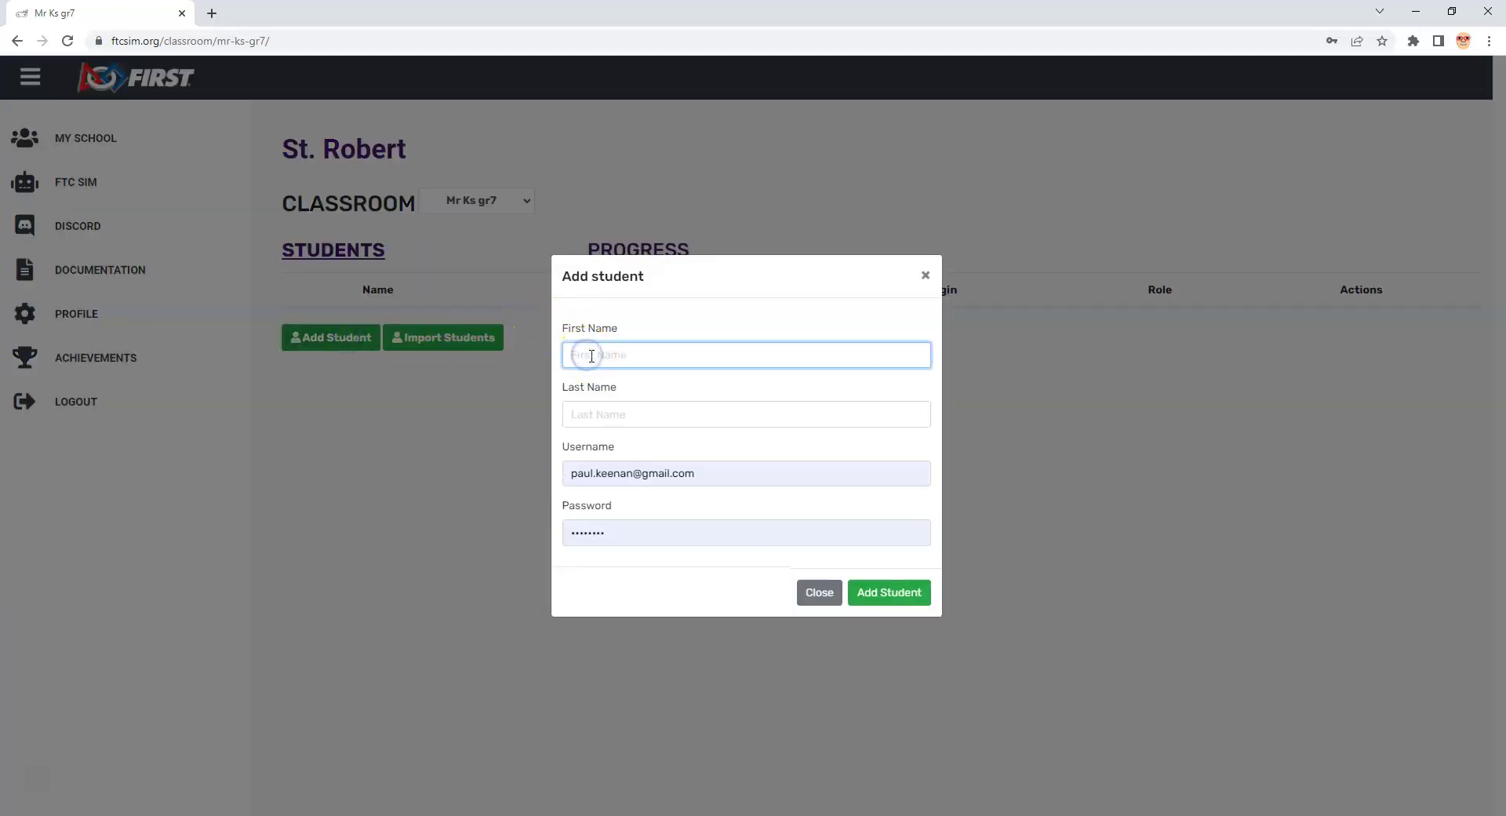
{"action": "type", "text": "Jake"}
{"action": "left_click", "coordinate": [699, 406]}
{"action": "type", "text": "K"}
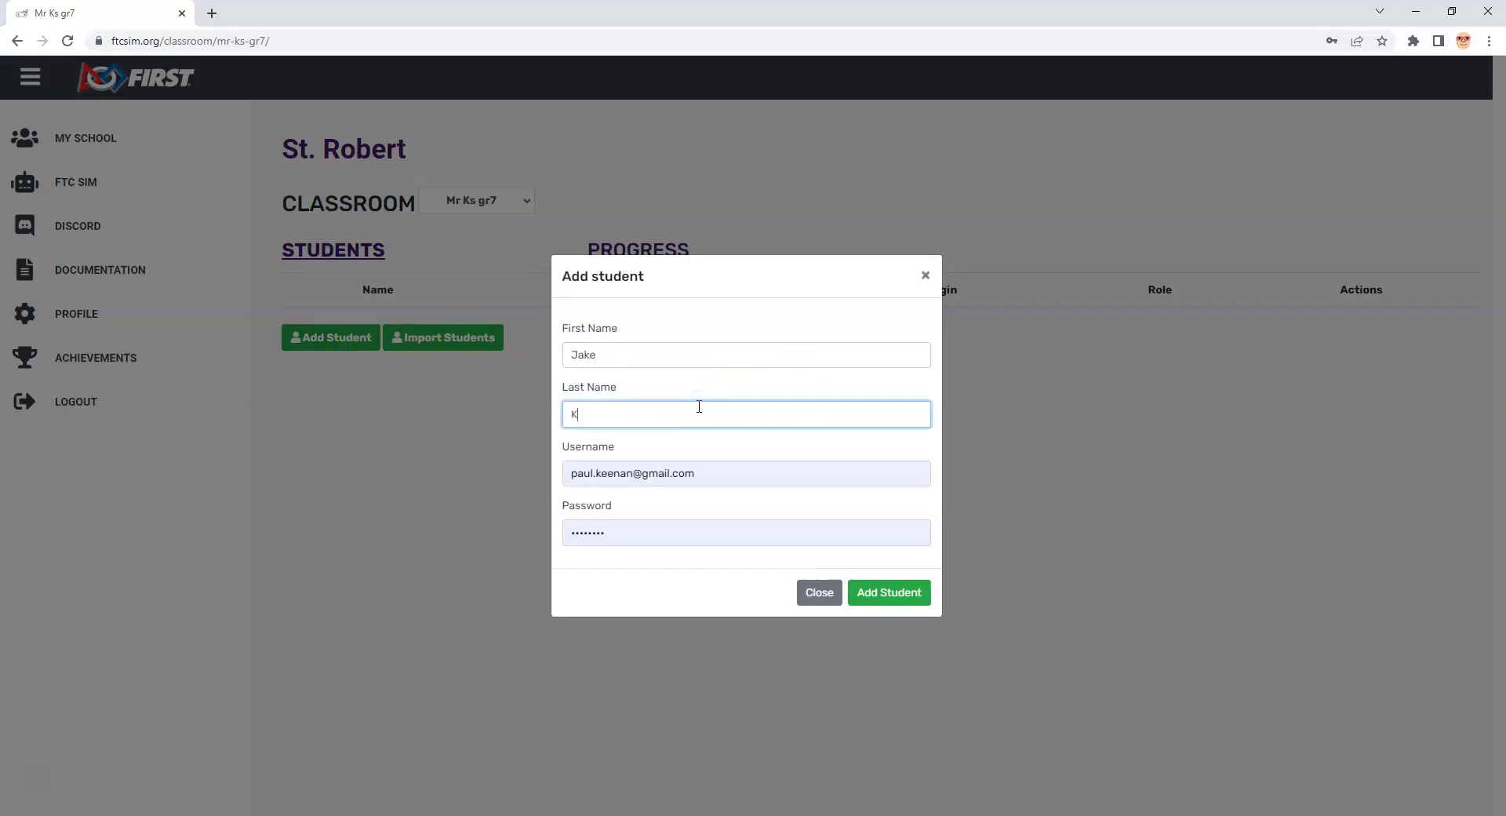
Step: Replace the autofilled username and password with new values and add the student
{"action": "left_click_drag", "start_coordinate": [706, 473], "coordinate": [502, 468]}
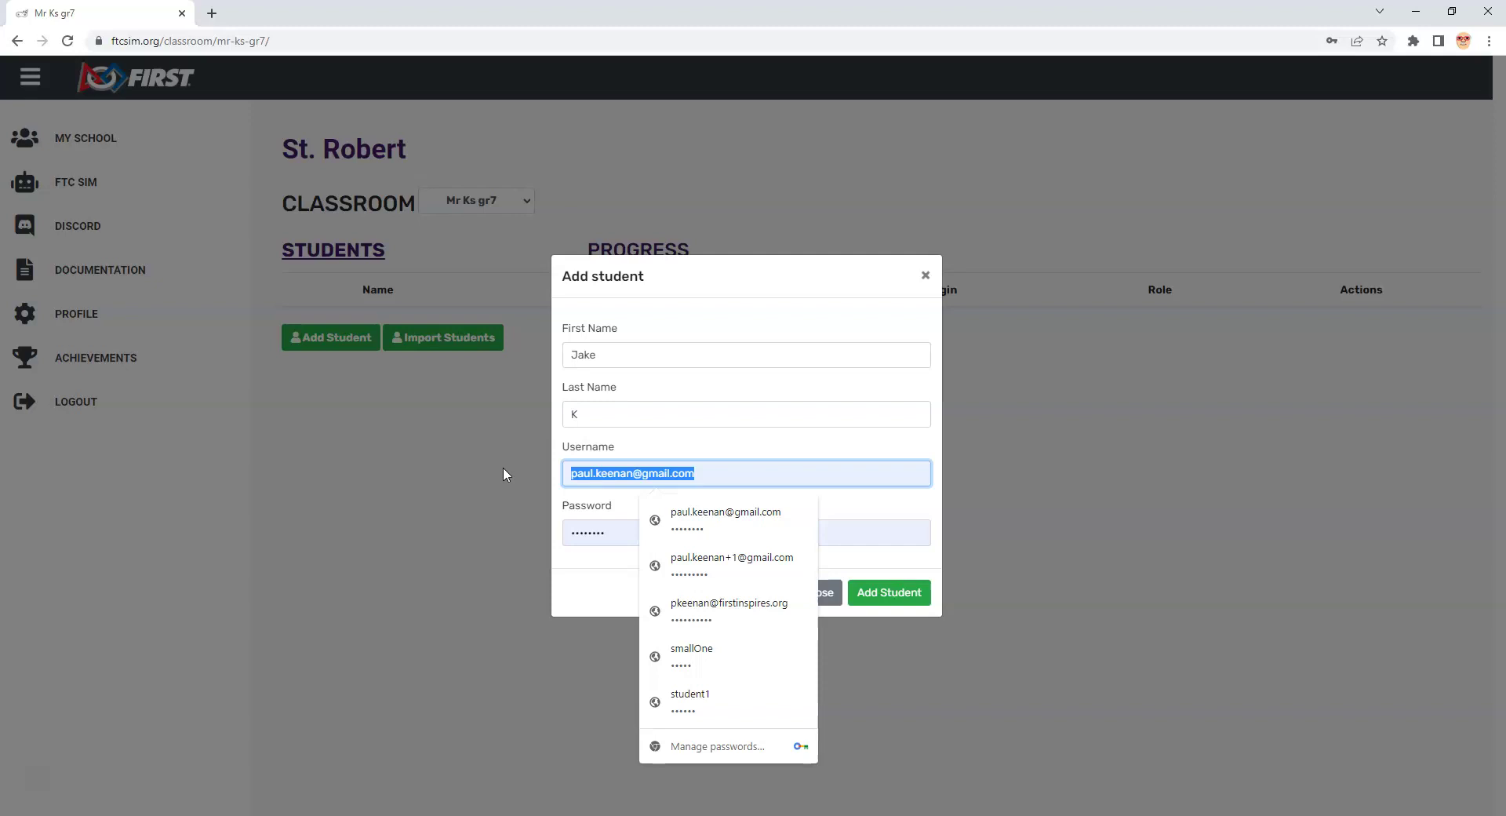
{"action": "type", "text": "Mk"}
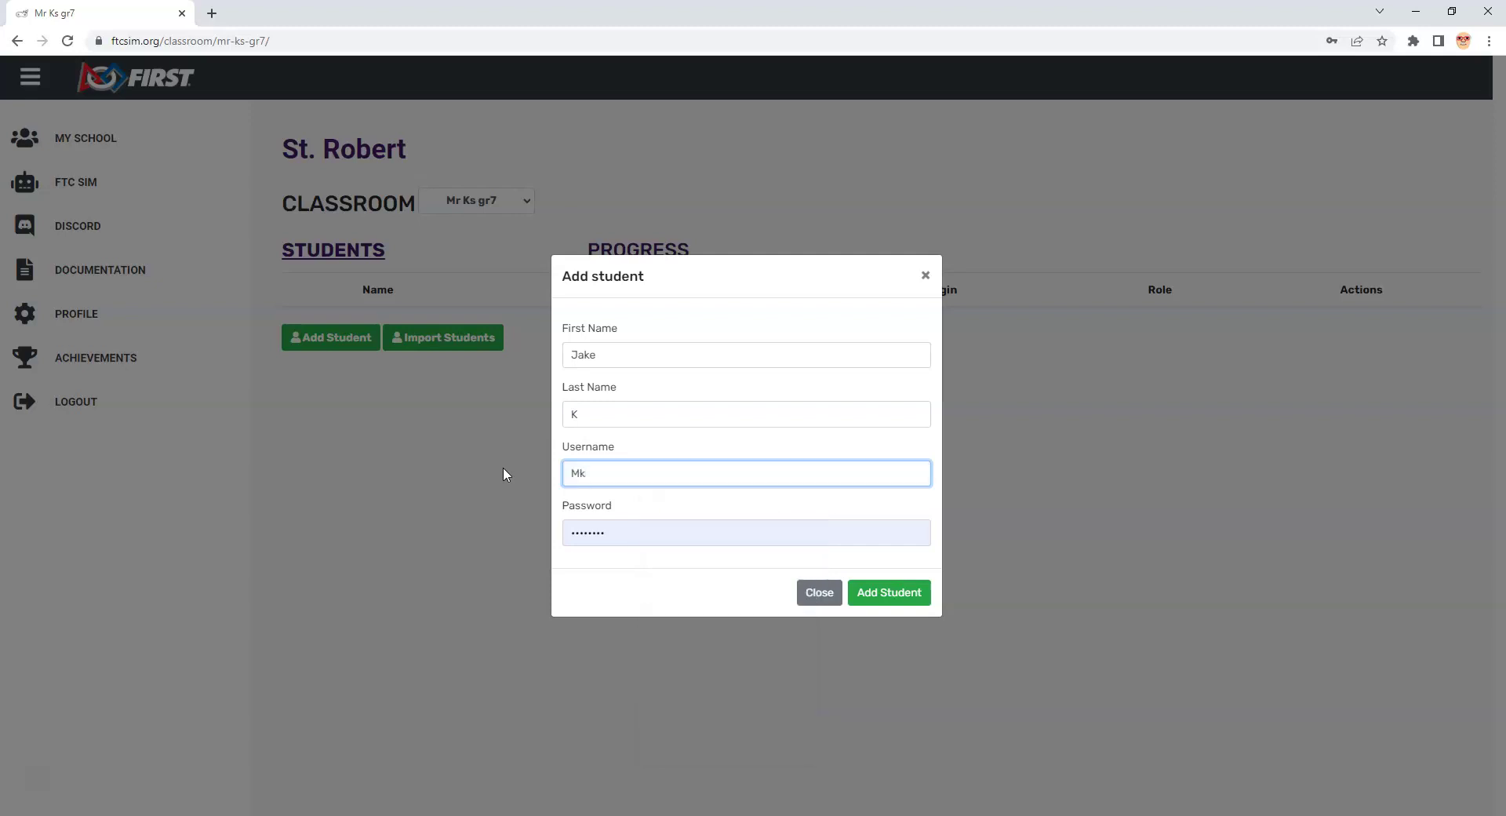
{"action": "type", "text": "rKgr"}
{"action": "key", "text": "BackSpace"}
{"action": "key", "text": "BackSpace"}
{"action": "key", "text": "BackSpace"}
{"action": "key", "text": "BackSpace"}
{"action": "key", "text": "BackSpace"}
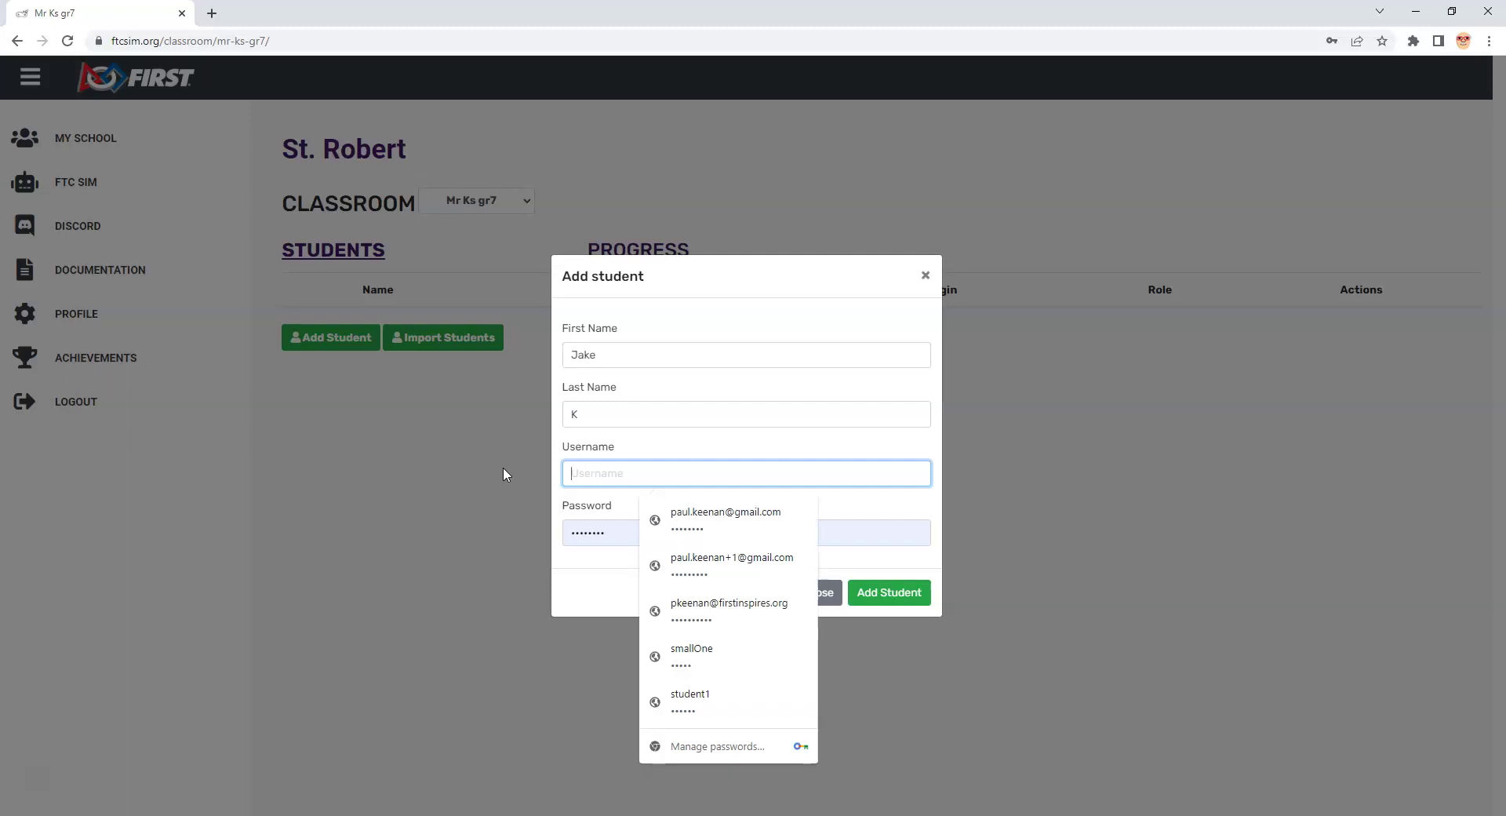
{"action": "type", "text": "M"}
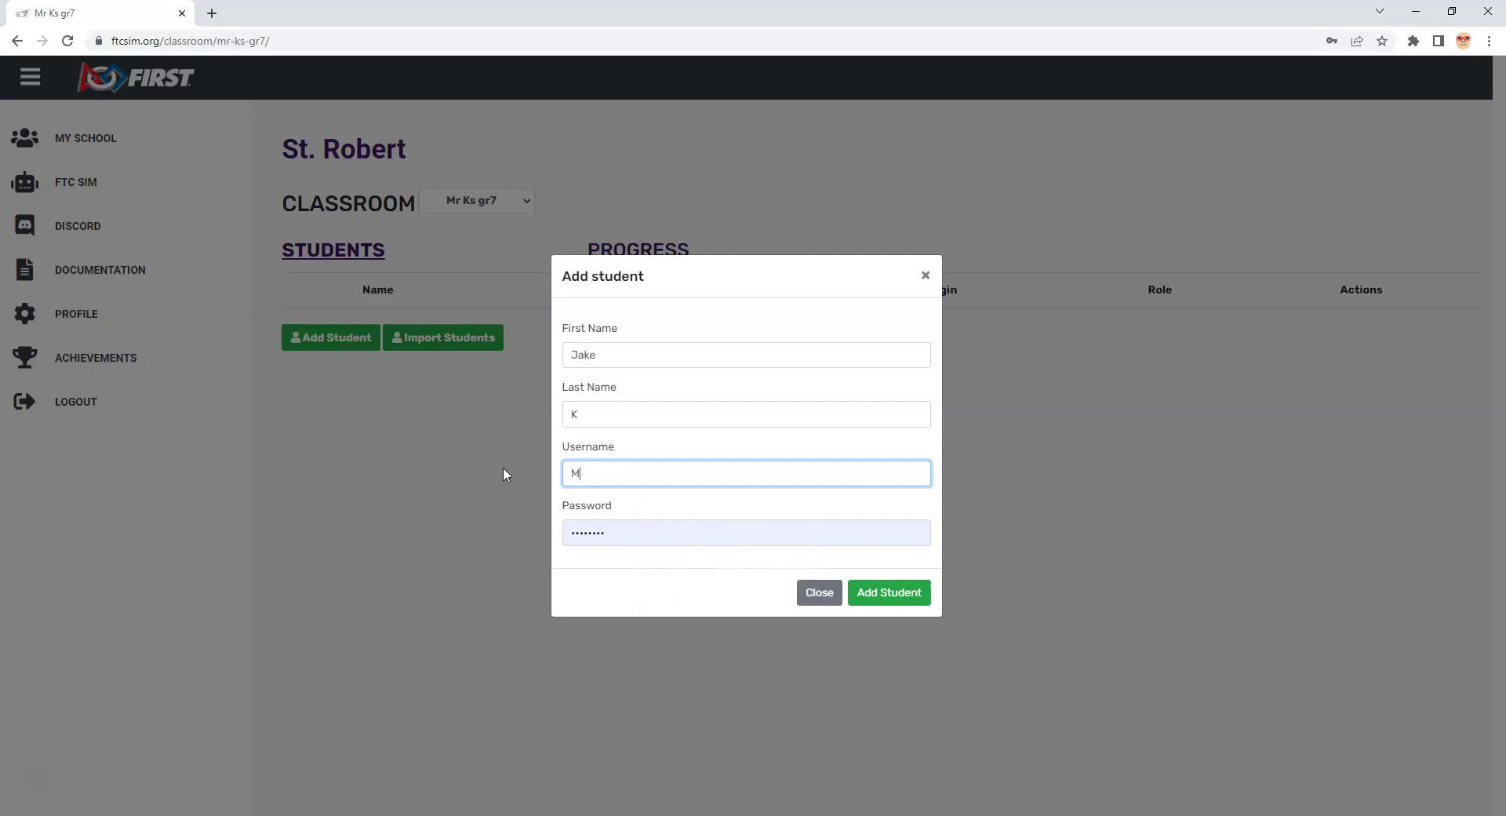
{"action": "type", "text": "rkSt1"}
{"action": "left_click", "coordinate": [647, 532]}
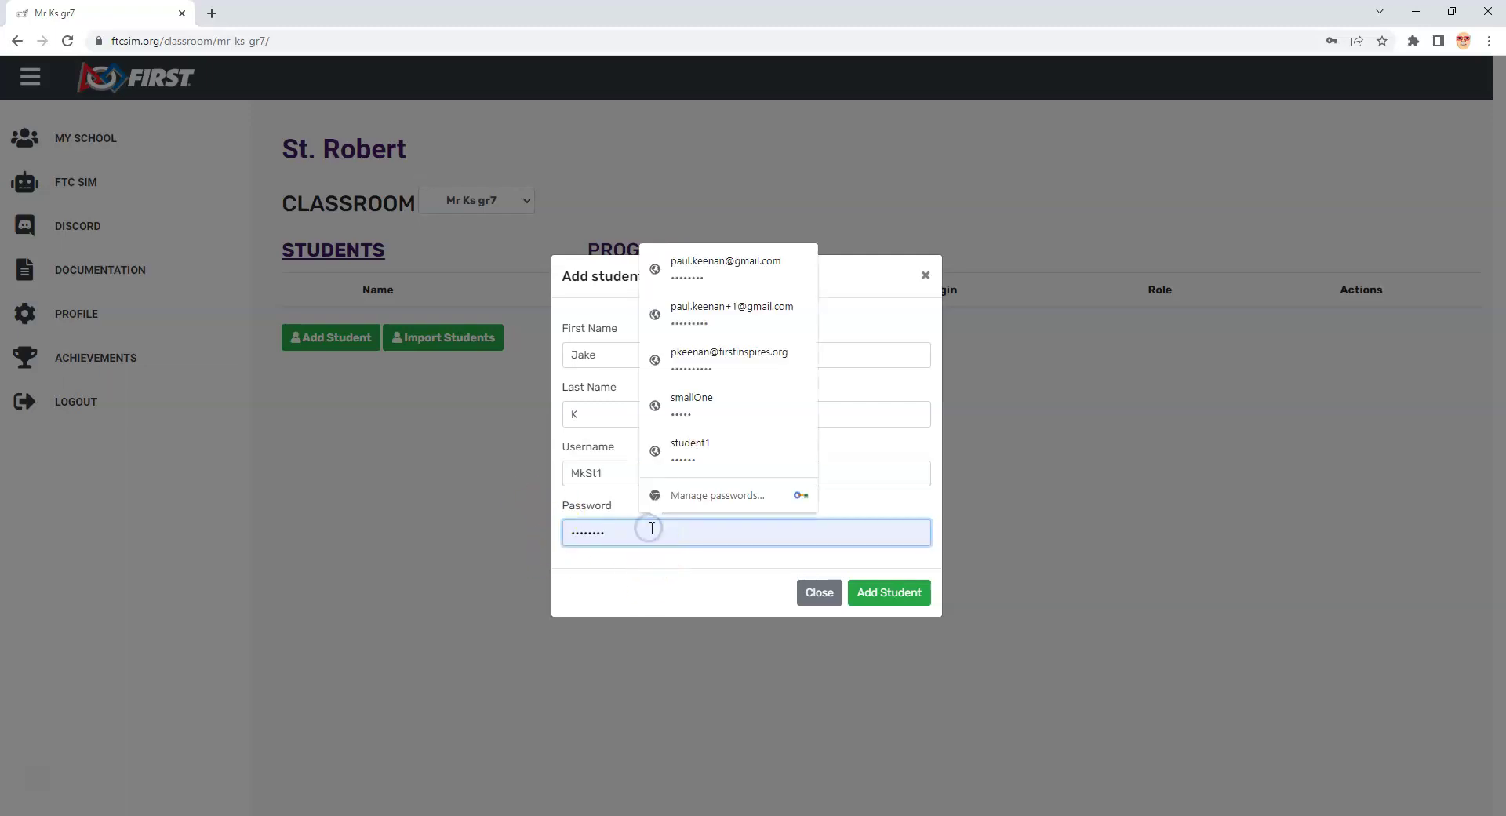
{"action": "left_click_drag", "start_coordinate": [651, 523], "coordinate": [522, 525]}
{"action": "type", "text": "123"}
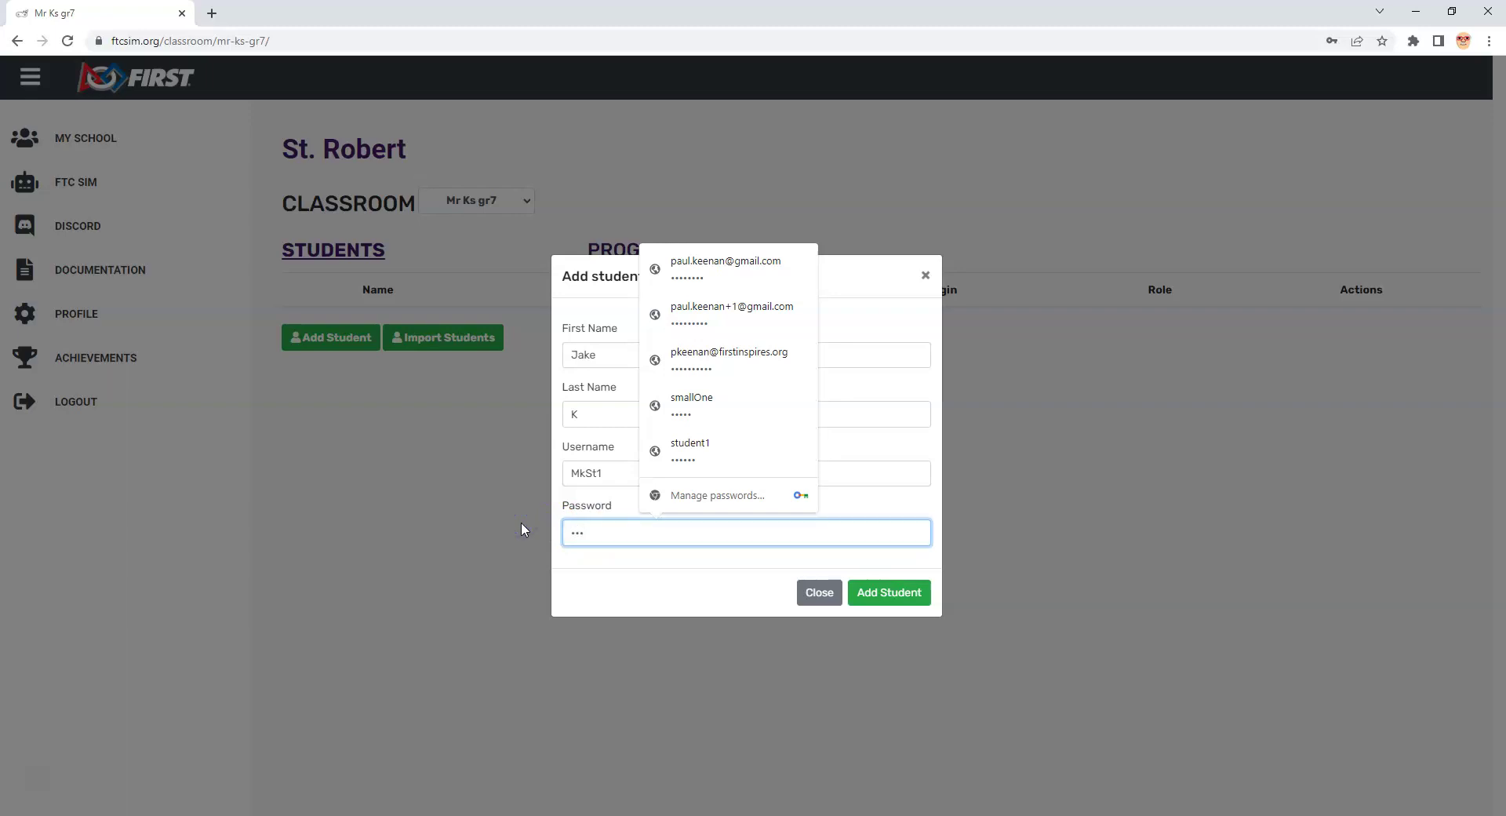
{"action": "type", "text": "456"}
{"action": "left_click", "coordinate": [911, 596]}
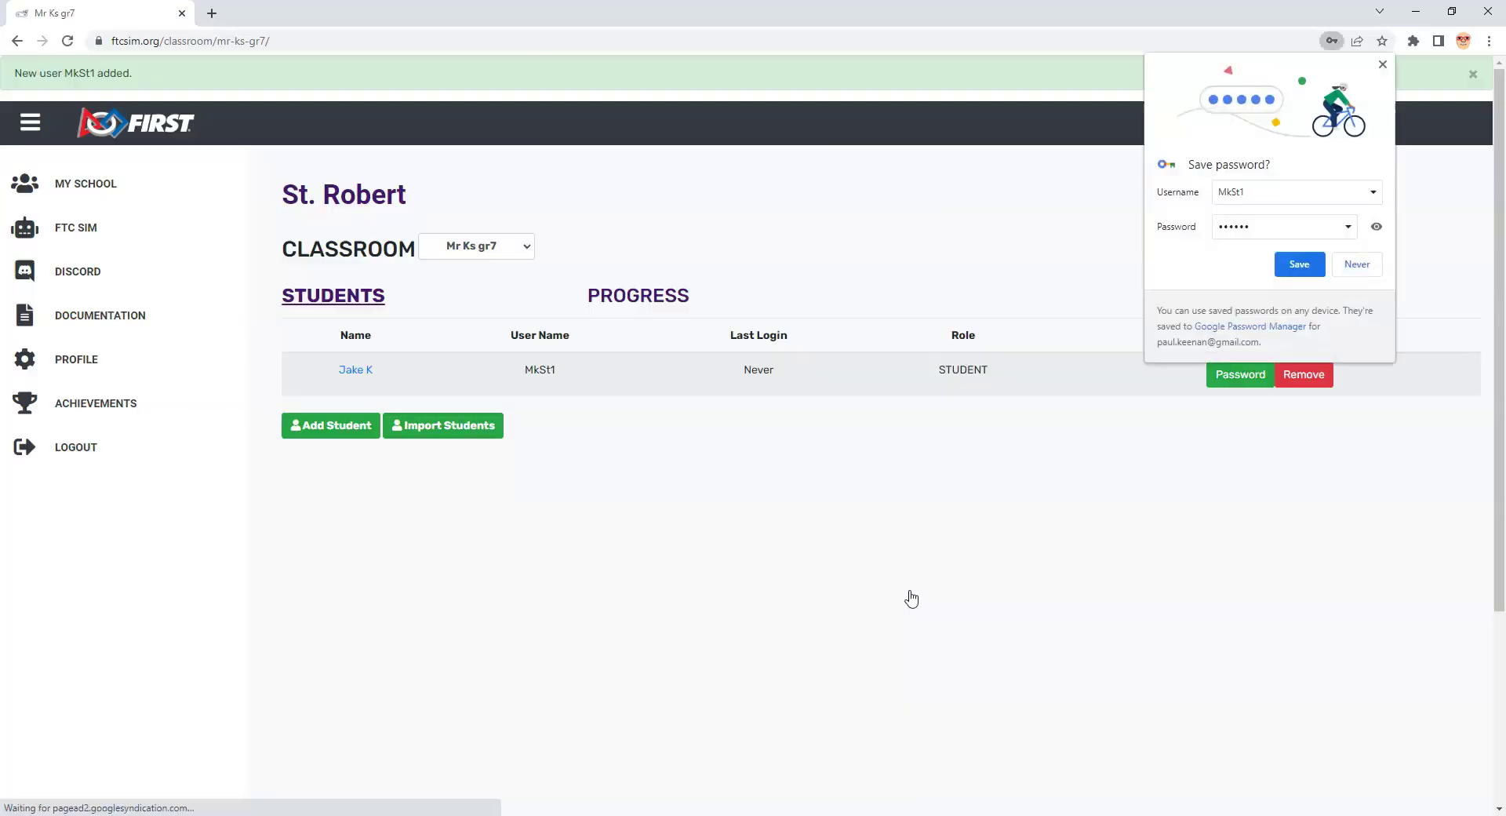
Step: Save the student's password in Chrome and cancel the student's Password change popup
{"action": "left_click", "coordinate": [1299, 264]}
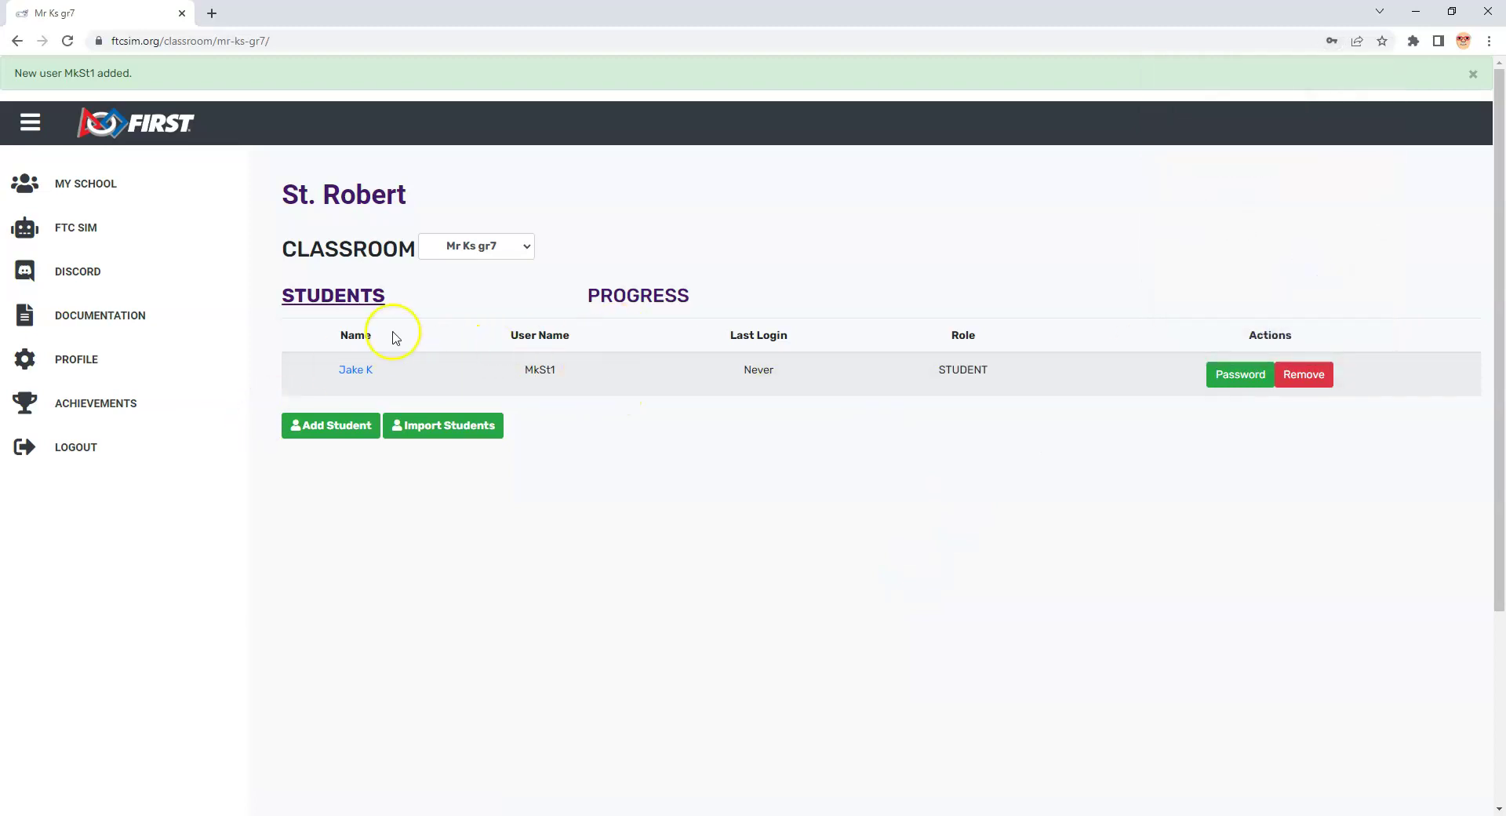
{"action": "left_click", "coordinate": [1265, 382]}
{"action": "left_click", "coordinate": [869, 439]}
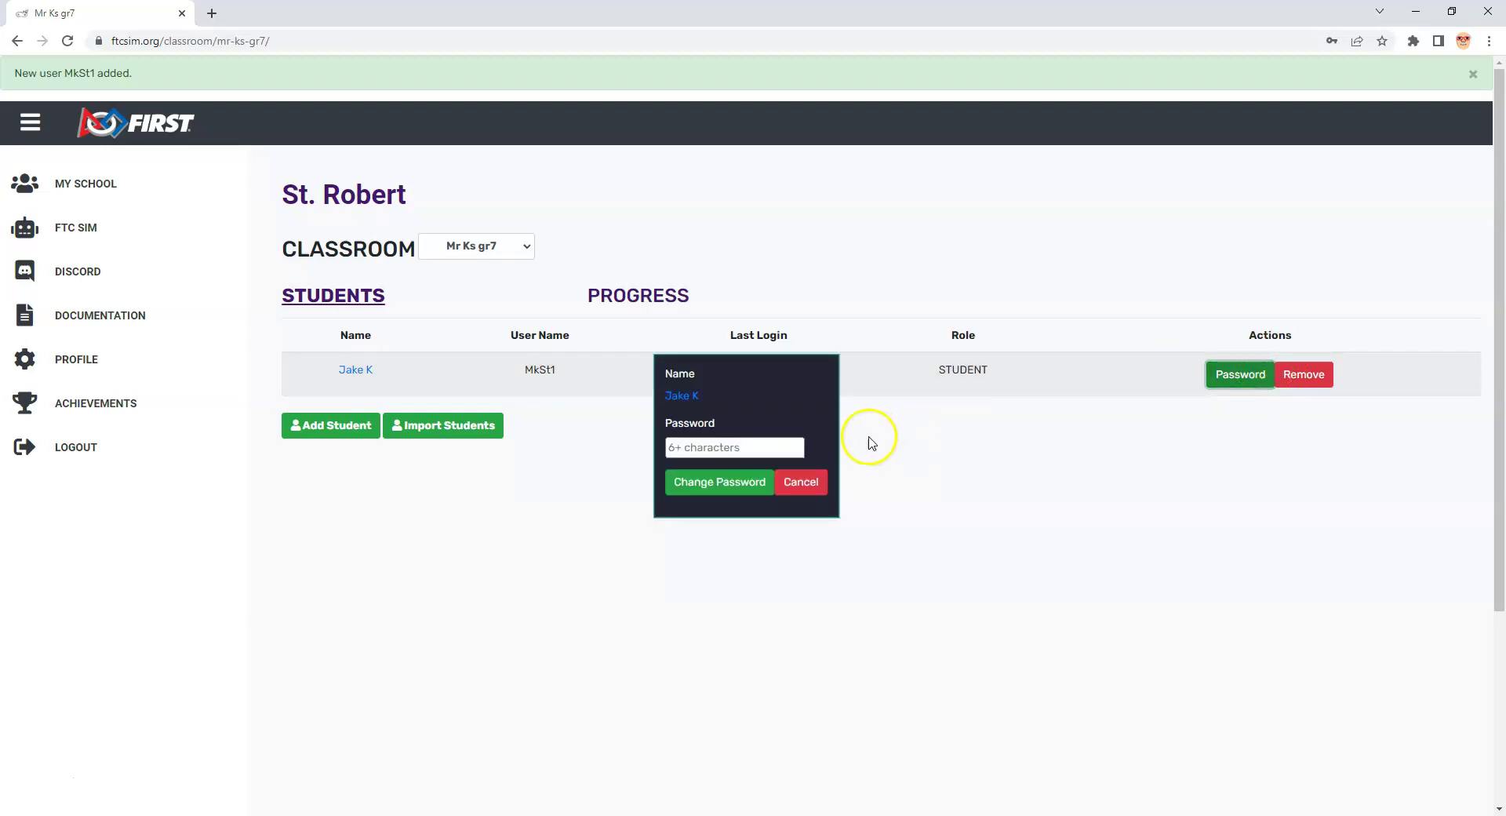
{"action": "left_click", "coordinate": [821, 480]}
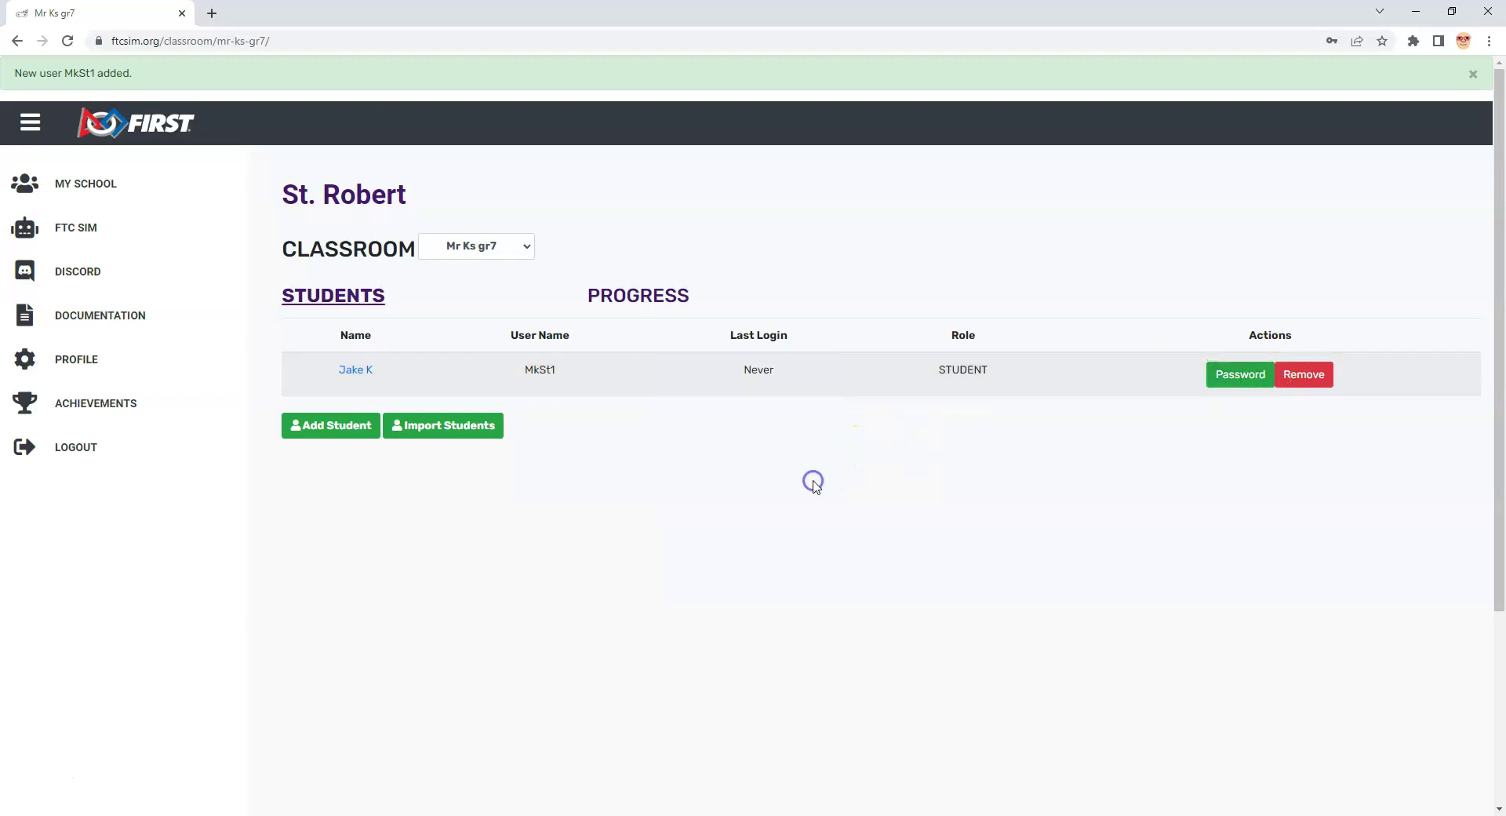
Step: Open the Add student form again for another student
{"action": "left_click", "coordinate": [393, 434]}
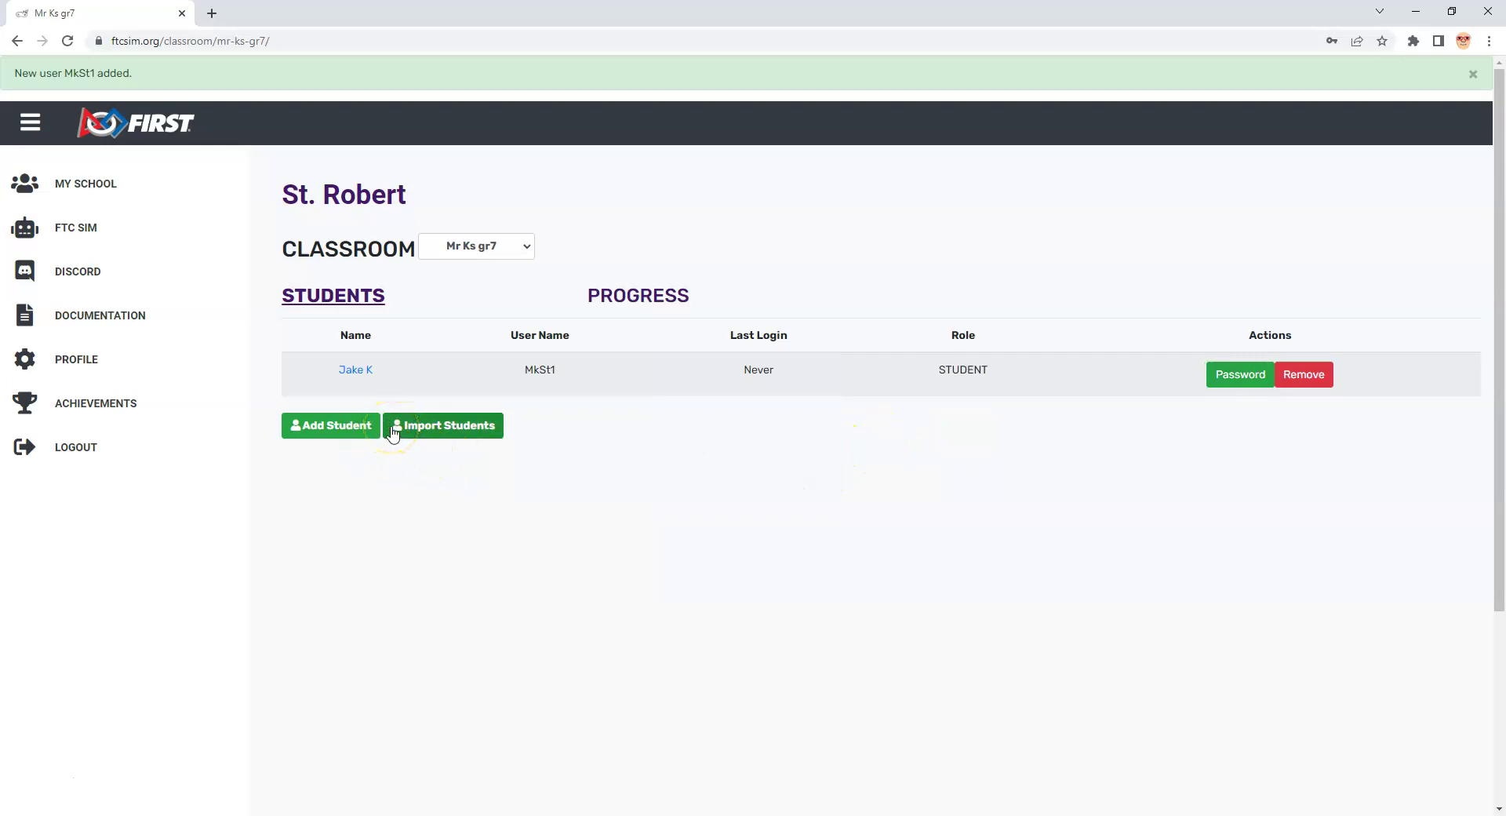
{"action": "left_click", "coordinate": [345, 426]}
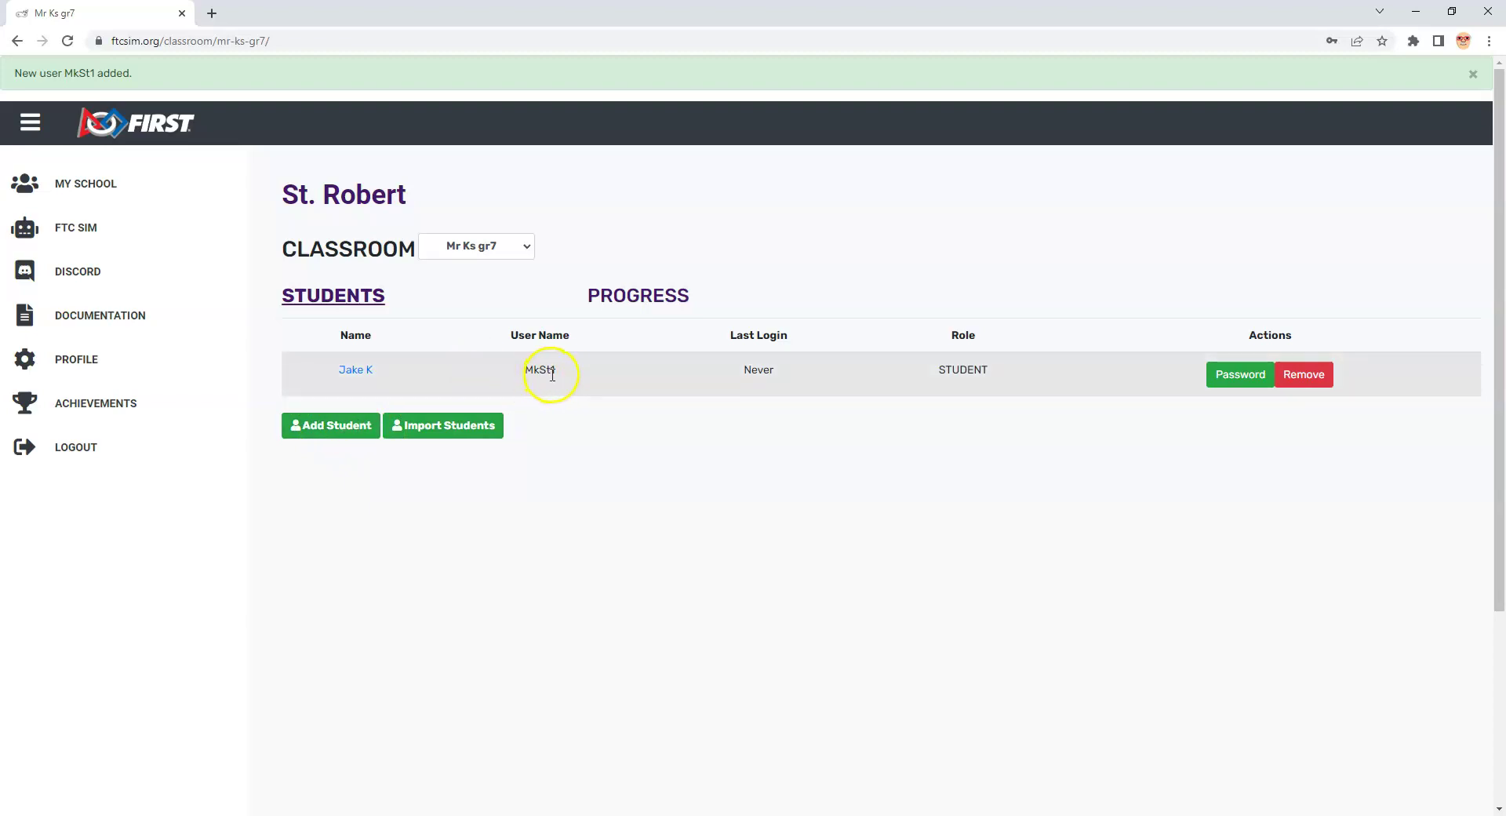
{"action": "left_click", "coordinate": [331, 427]}
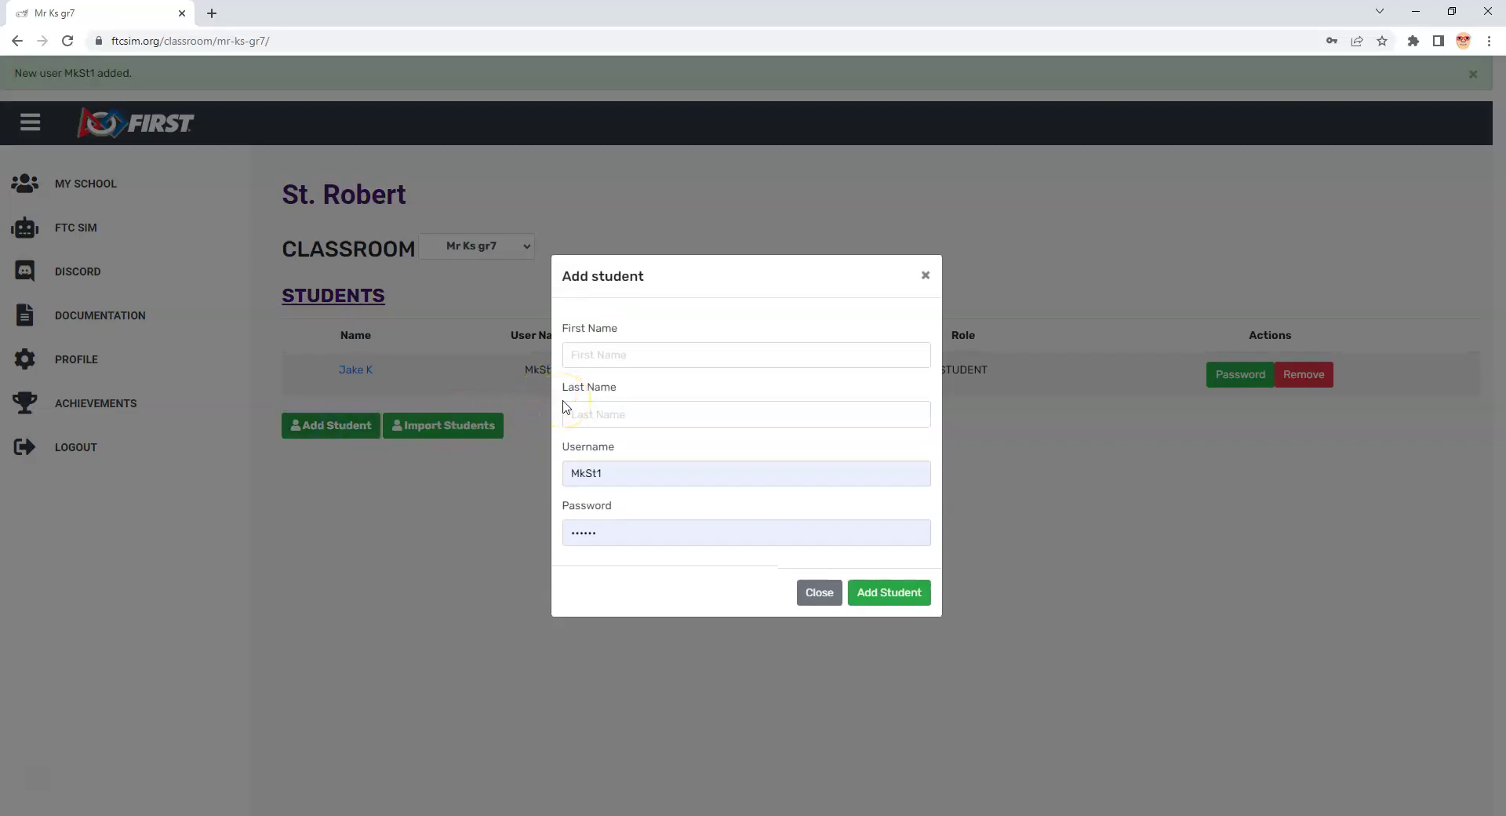
Step: Enter a second student's name and submit with the autofilled username, hitting a duplicate-username error
{"action": "left_click", "coordinate": [583, 357]}
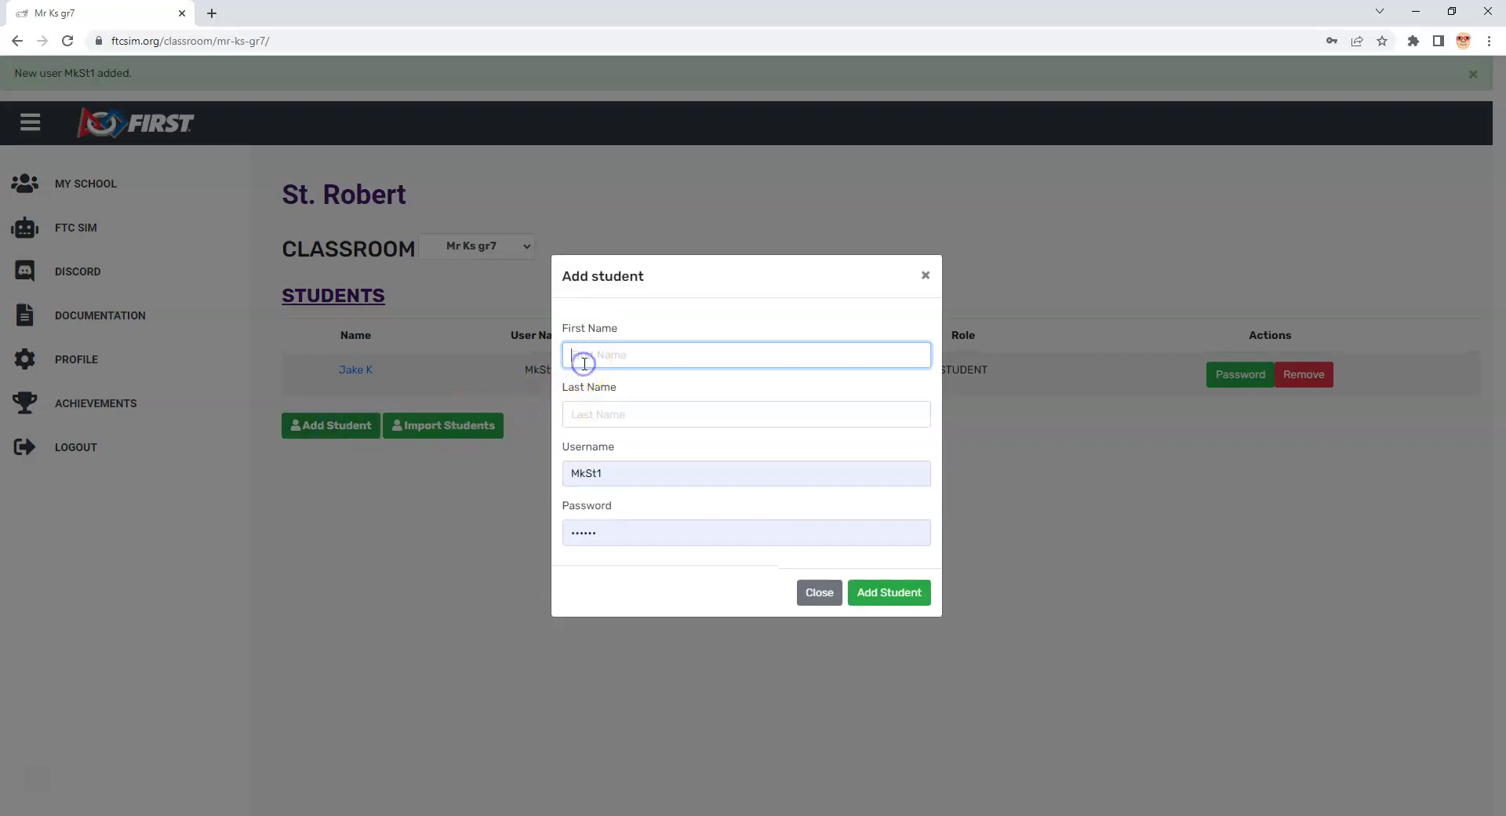
{"action": "type", "text": "Jn"}
{"action": "left_click", "coordinate": [620, 420]}
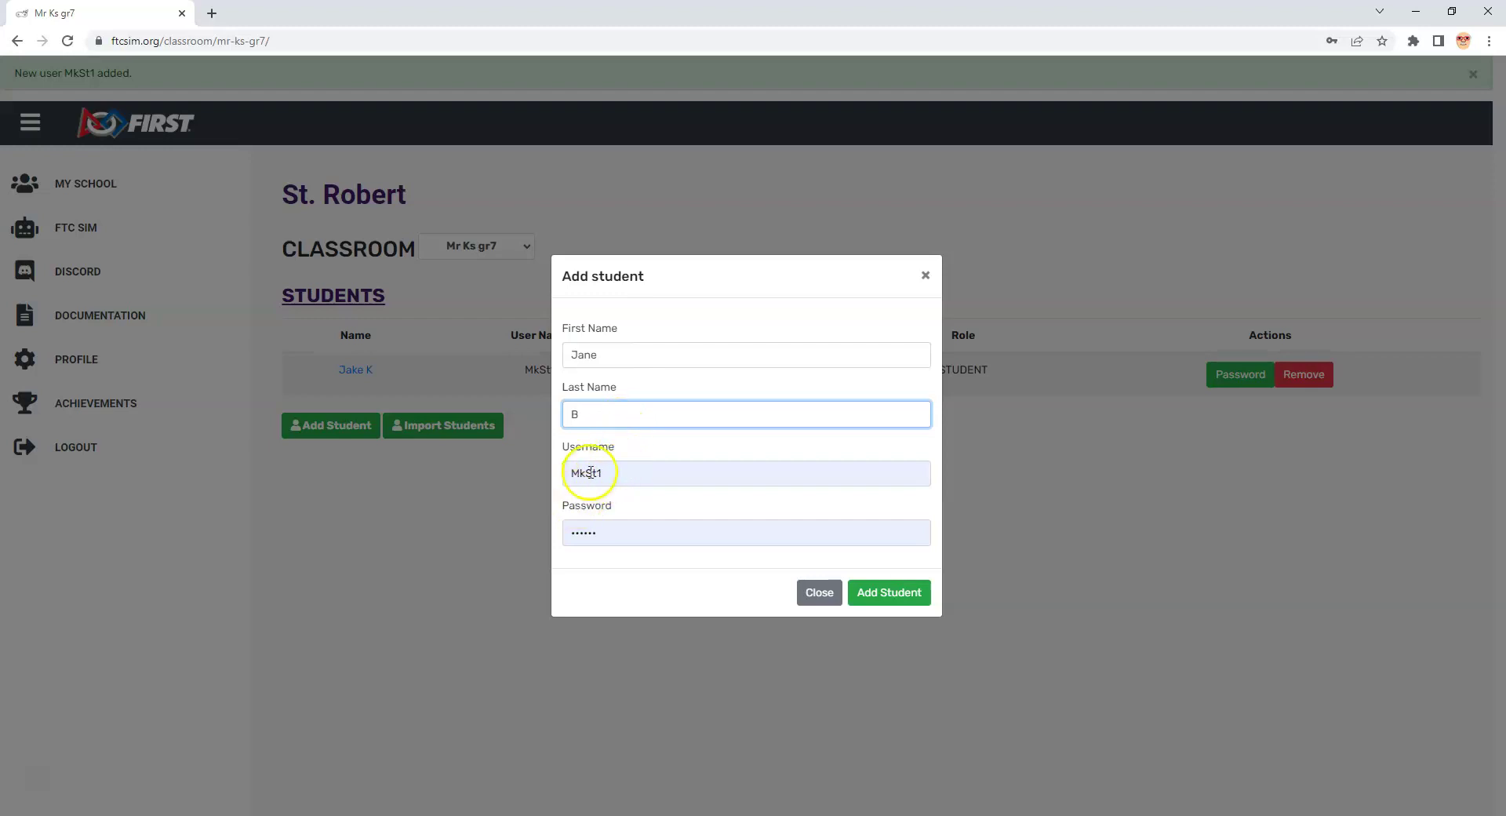
{"action": "left_click", "coordinate": [870, 593]}
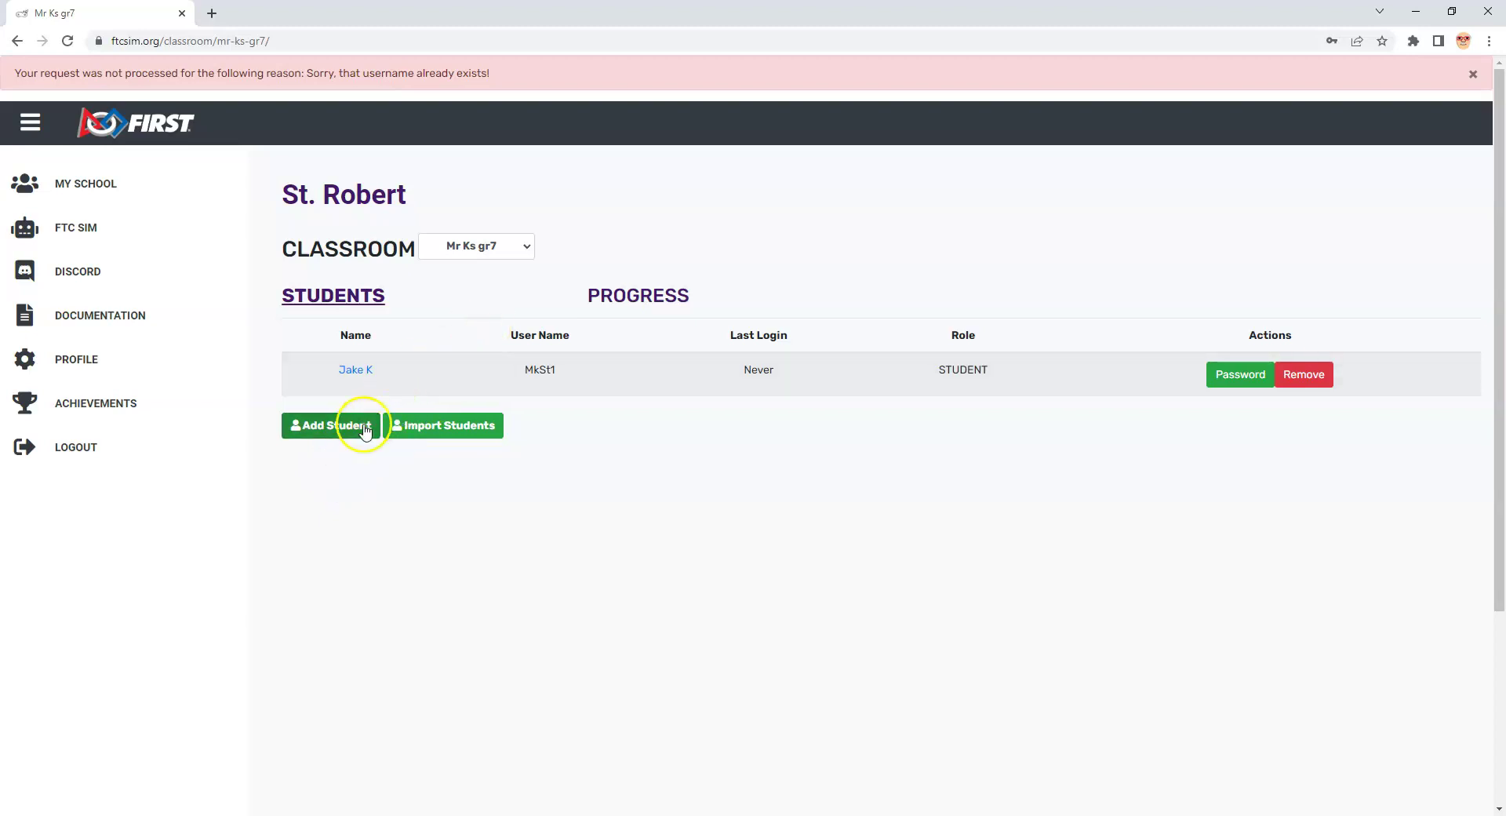
Step: Go back to clear the error and show the class Progress table (0/3, 0/10, 0/10)
{"action": "left_click", "coordinate": [16, 41]}
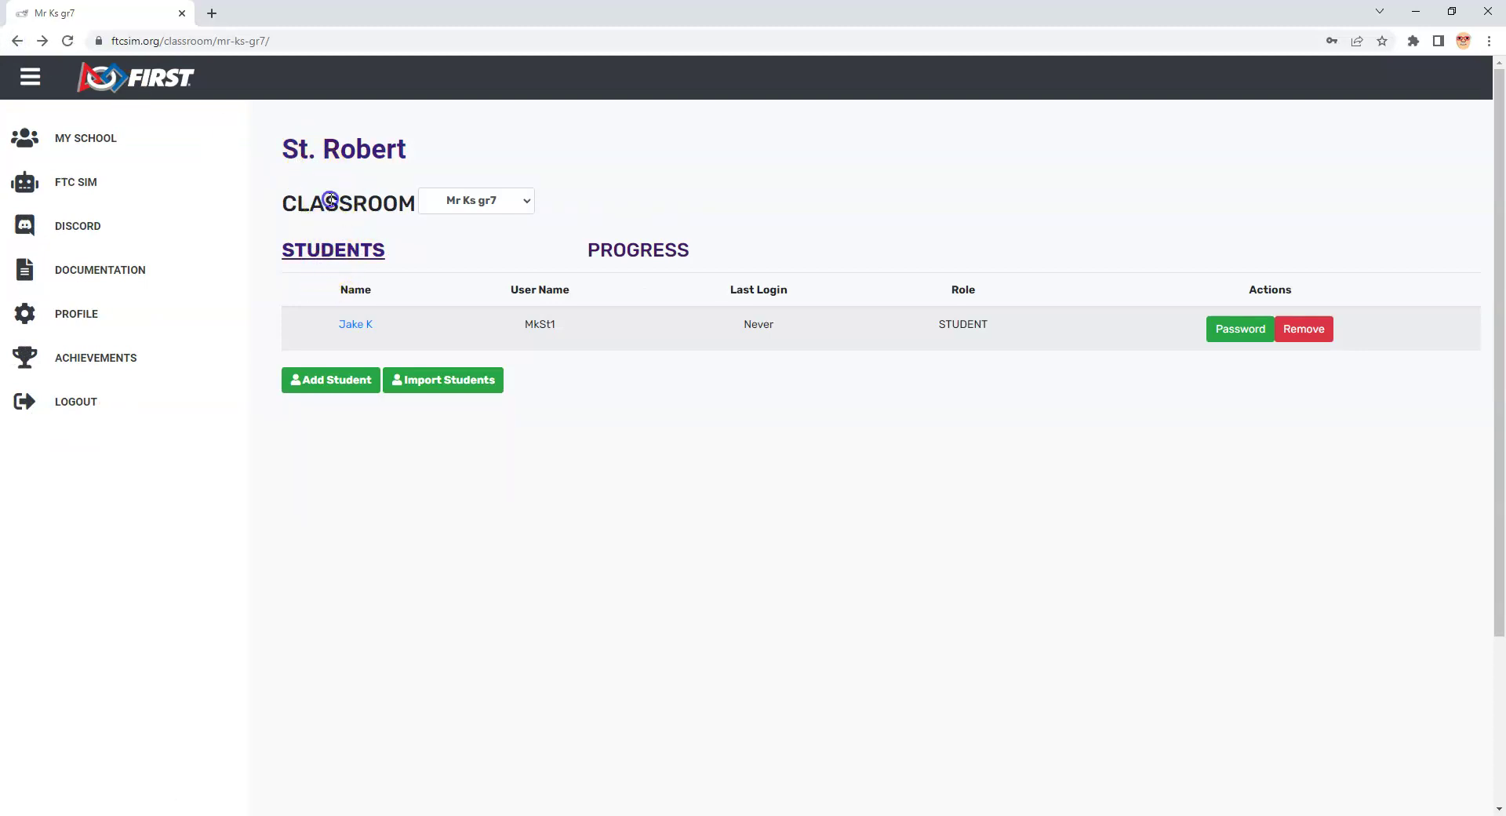
{"action": "left_click", "coordinate": [640, 253]}
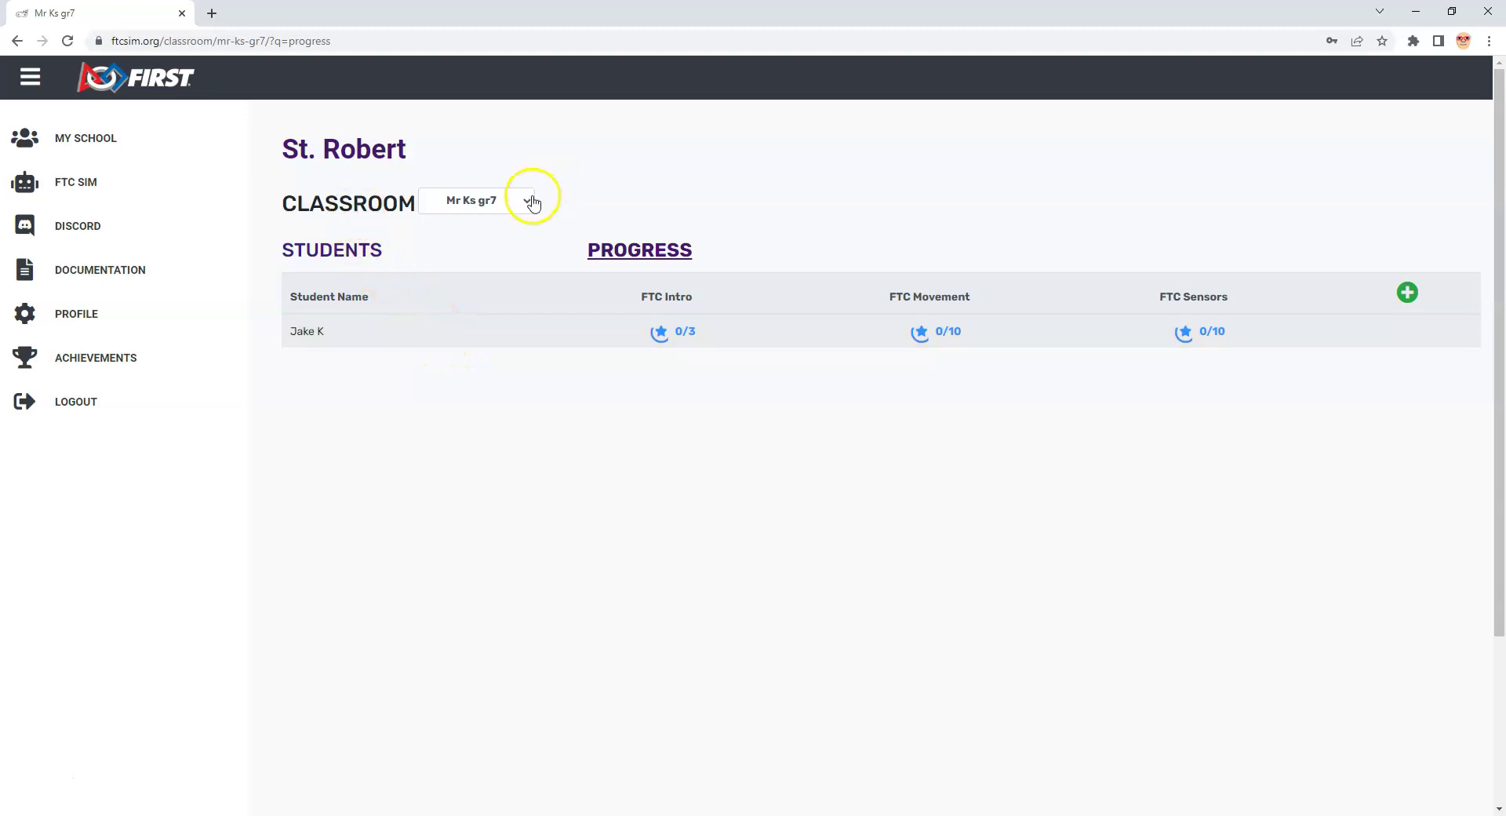
Step: Reopen Mr Ks gr7 from St. Robert, visit the student's page, and return to the Students list
{"action": "left_click", "coordinate": [351, 154]}
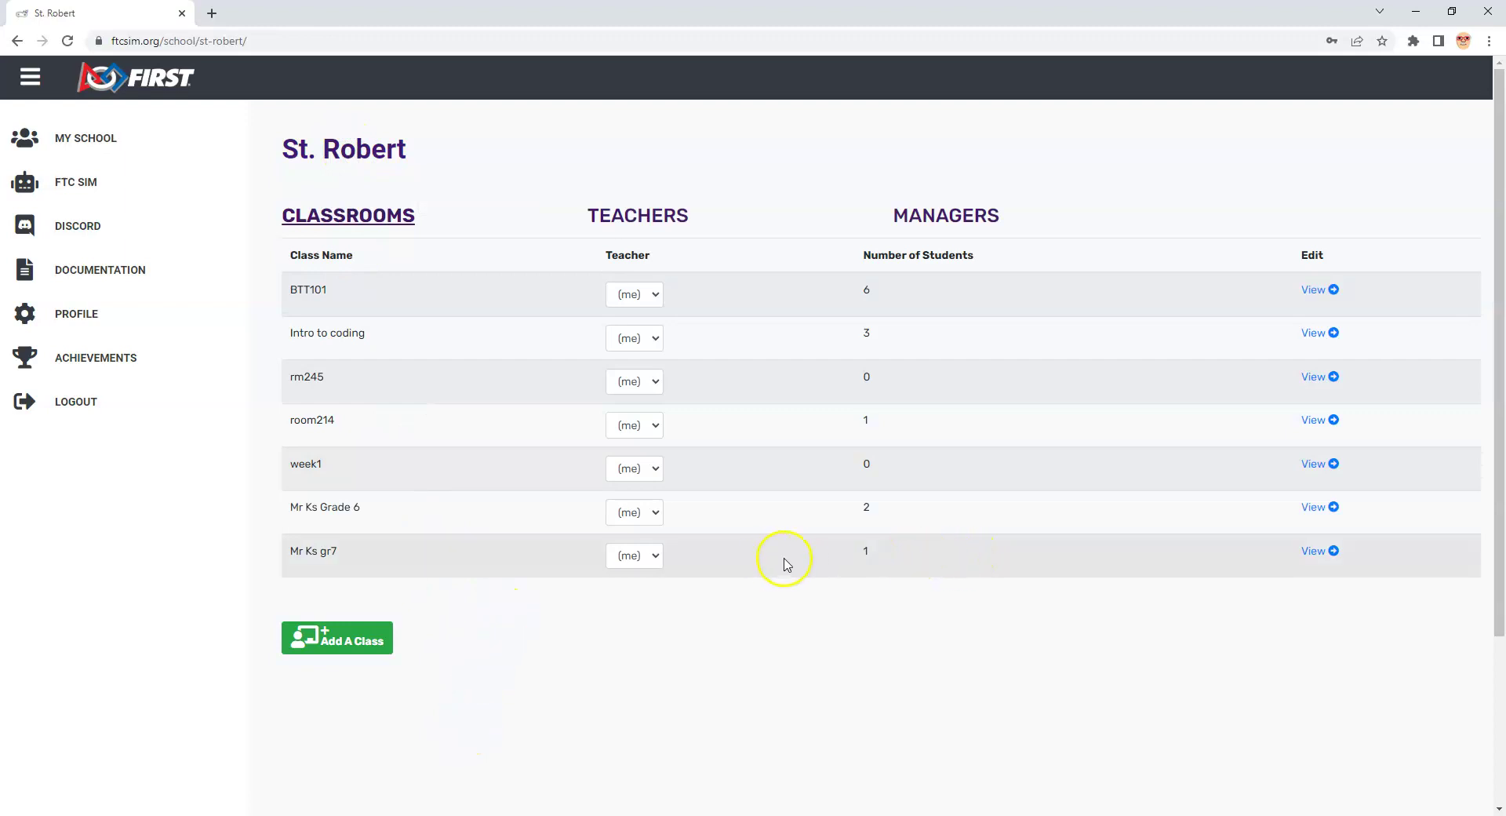
{"action": "left_click", "coordinate": [1310, 550]}
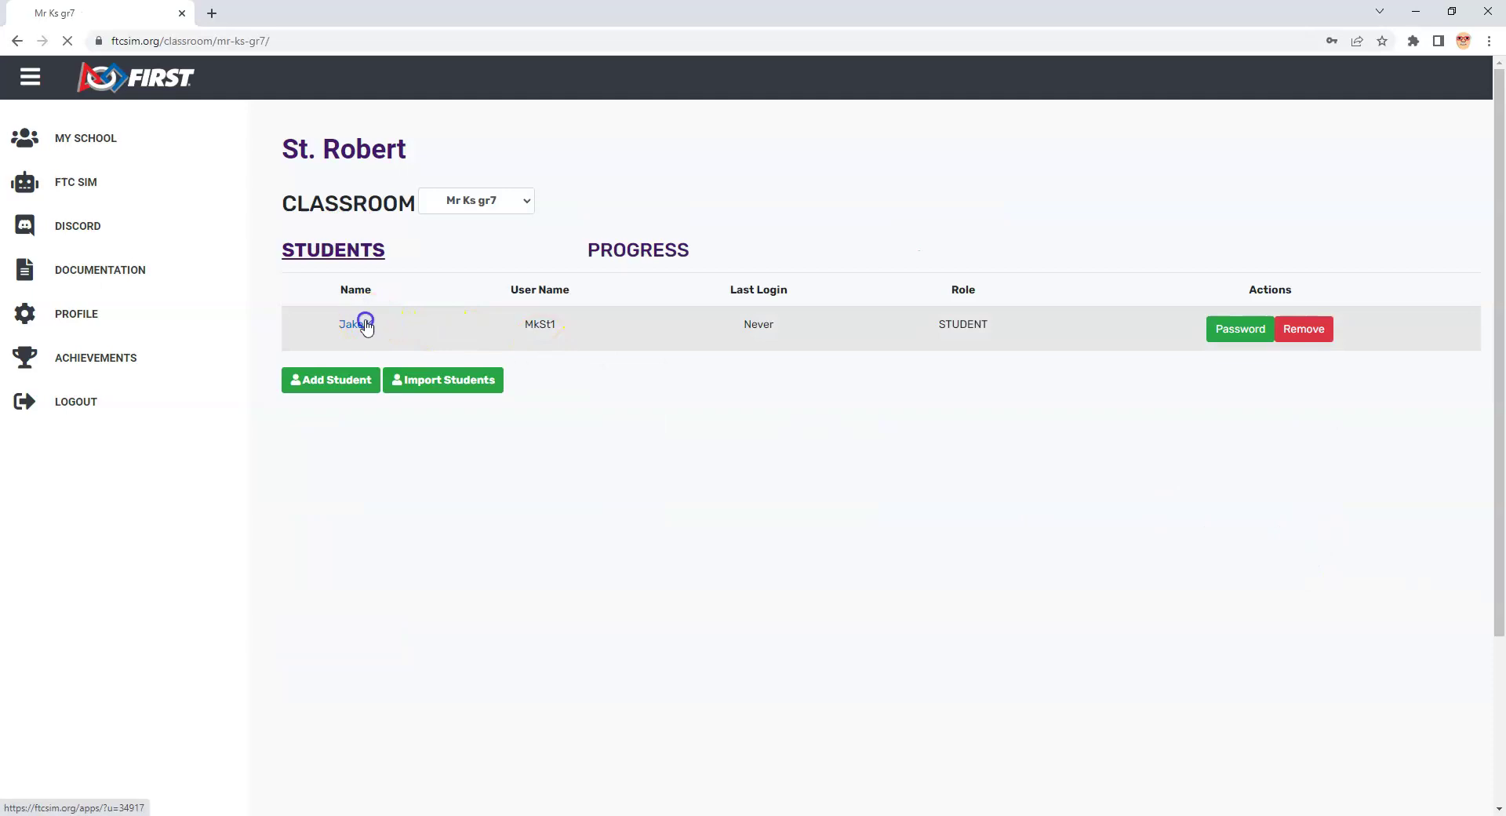
{"action": "left_click", "coordinate": [363, 324]}
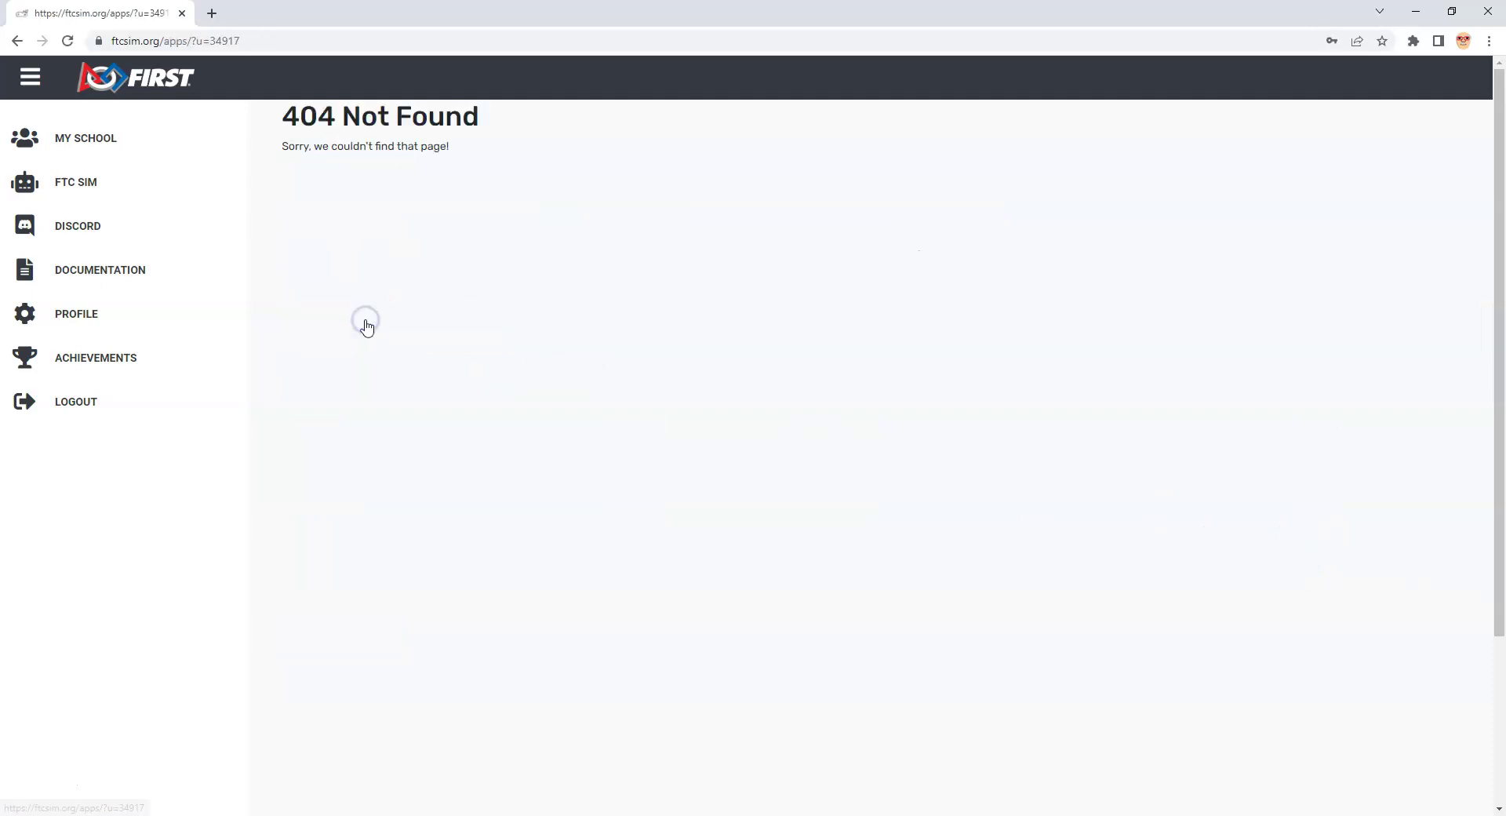
{"action": "left_click", "coordinate": [15, 43]}
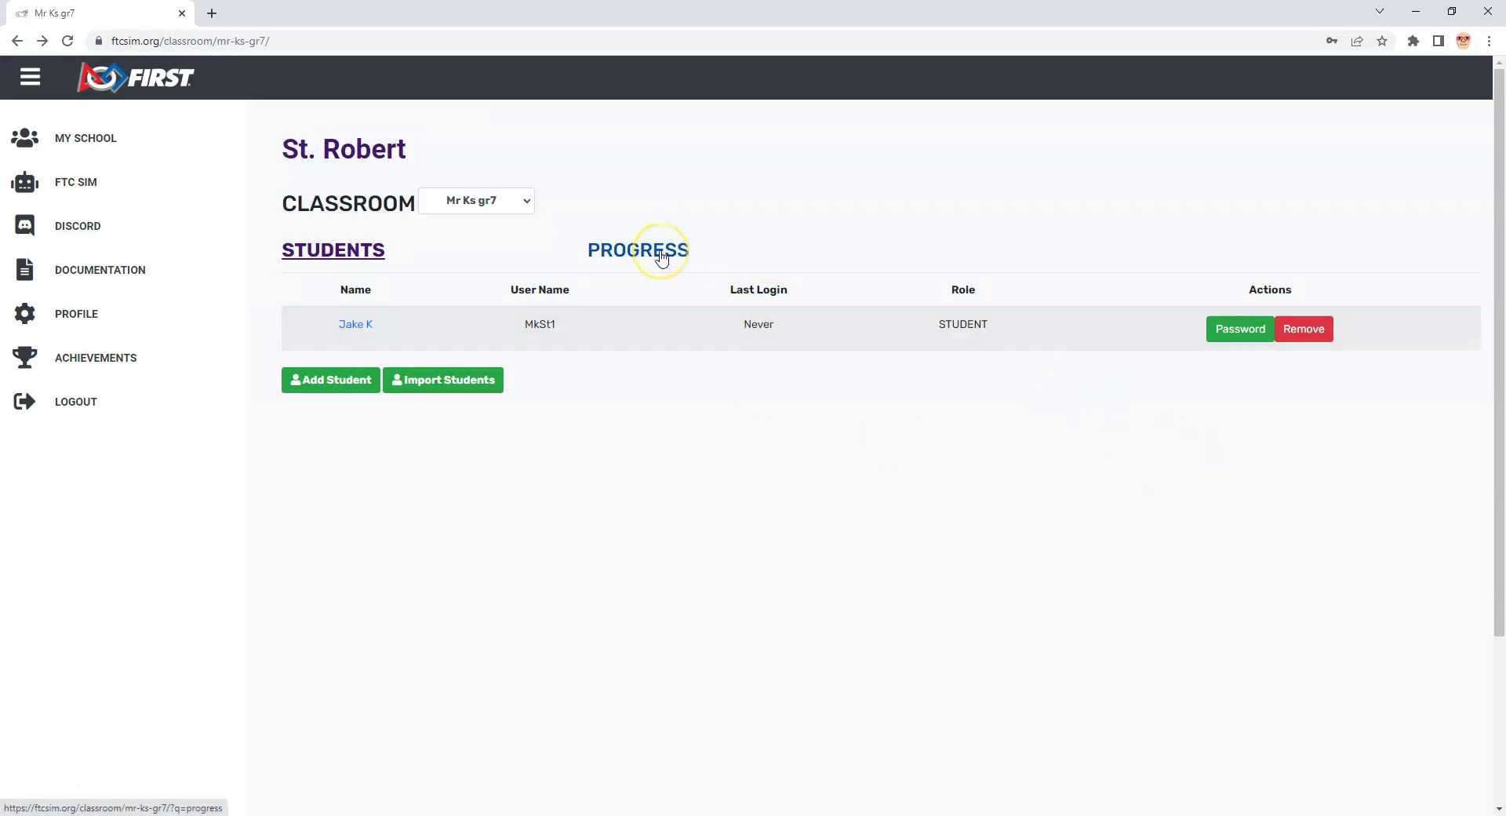
{"action": "left_click", "coordinate": [661, 255]}
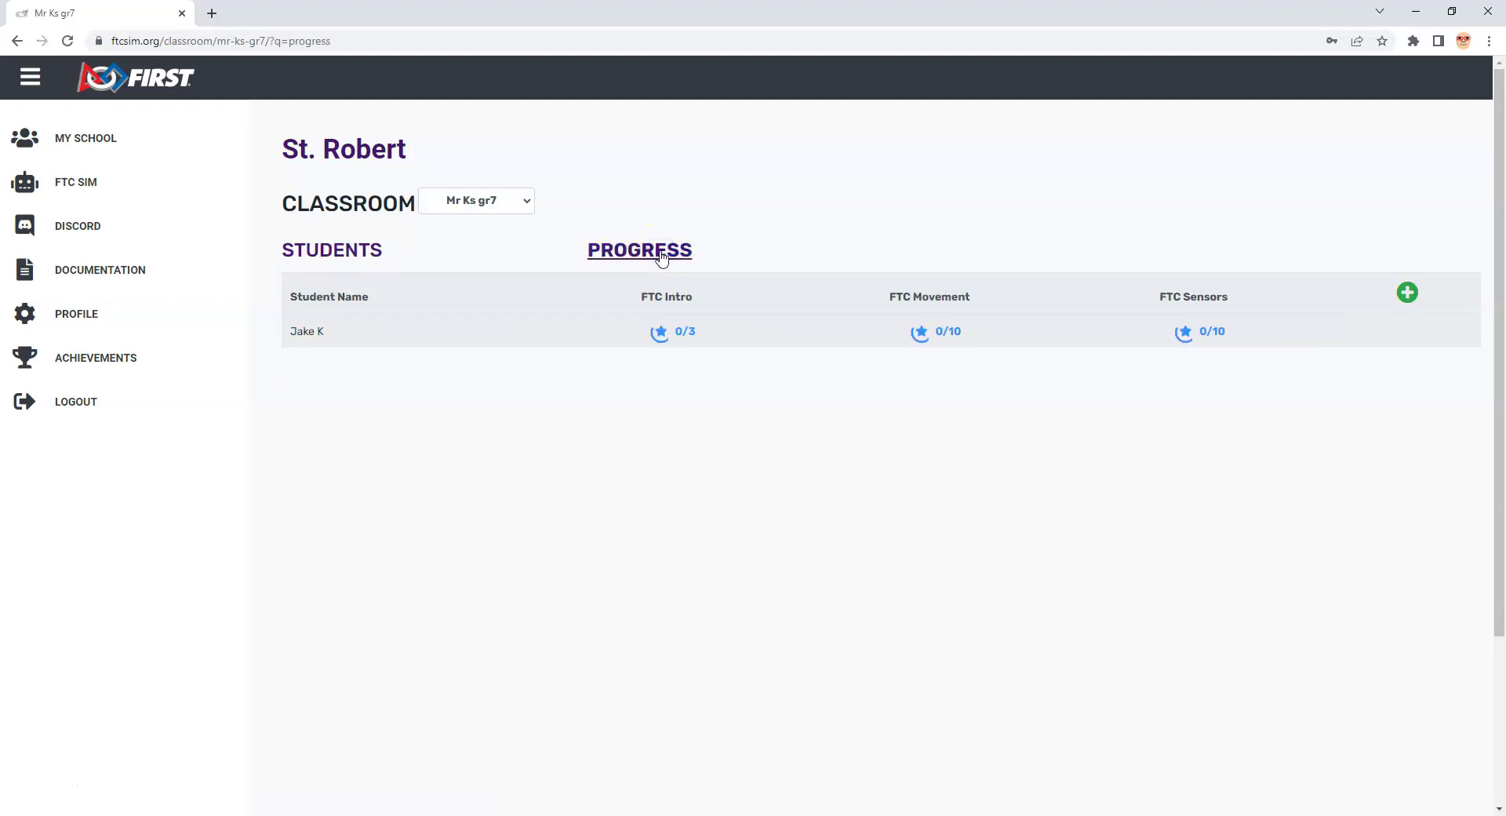
{"action": "left_click", "coordinate": [350, 249]}
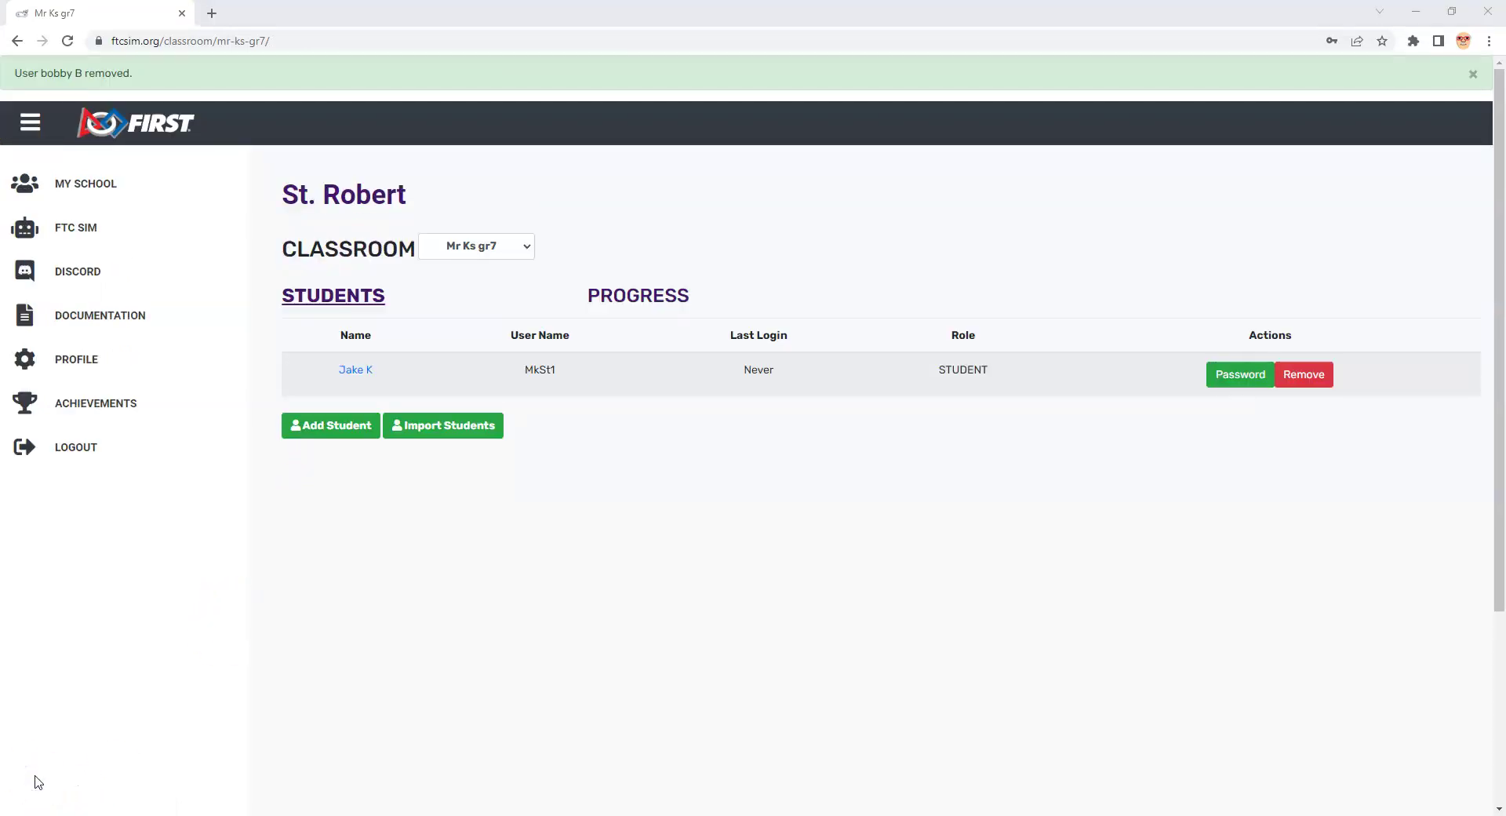
Step: Open and close the Import Students form, then bring myClass.csv forward in Excel
{"action": "left_click", "coordinate": [443, 427]}
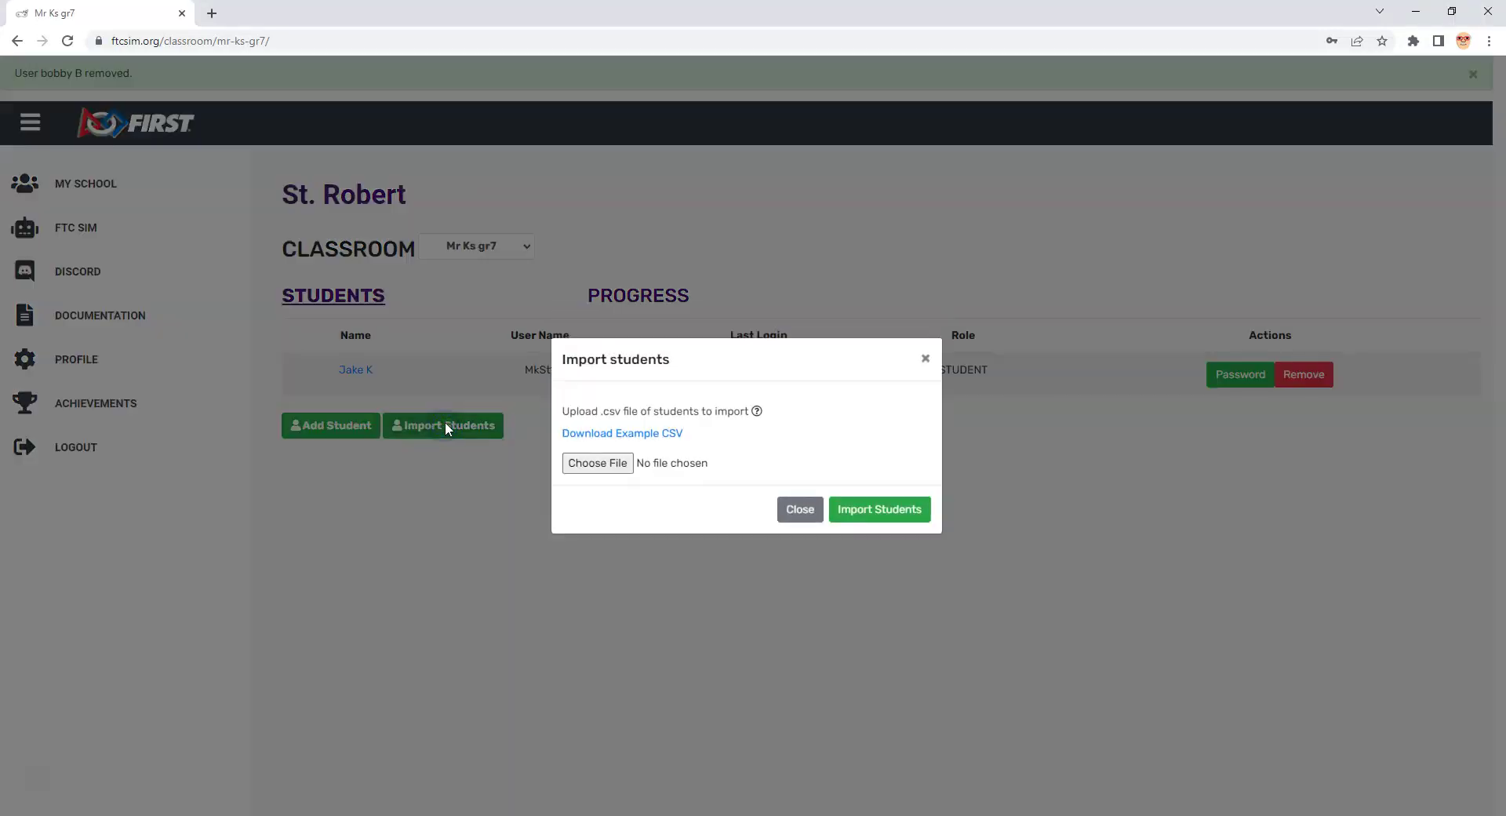
{"action": "left_click", "coordinate": [804, 508]}
{"action": "left_click", "coordinate": [333, 813]}
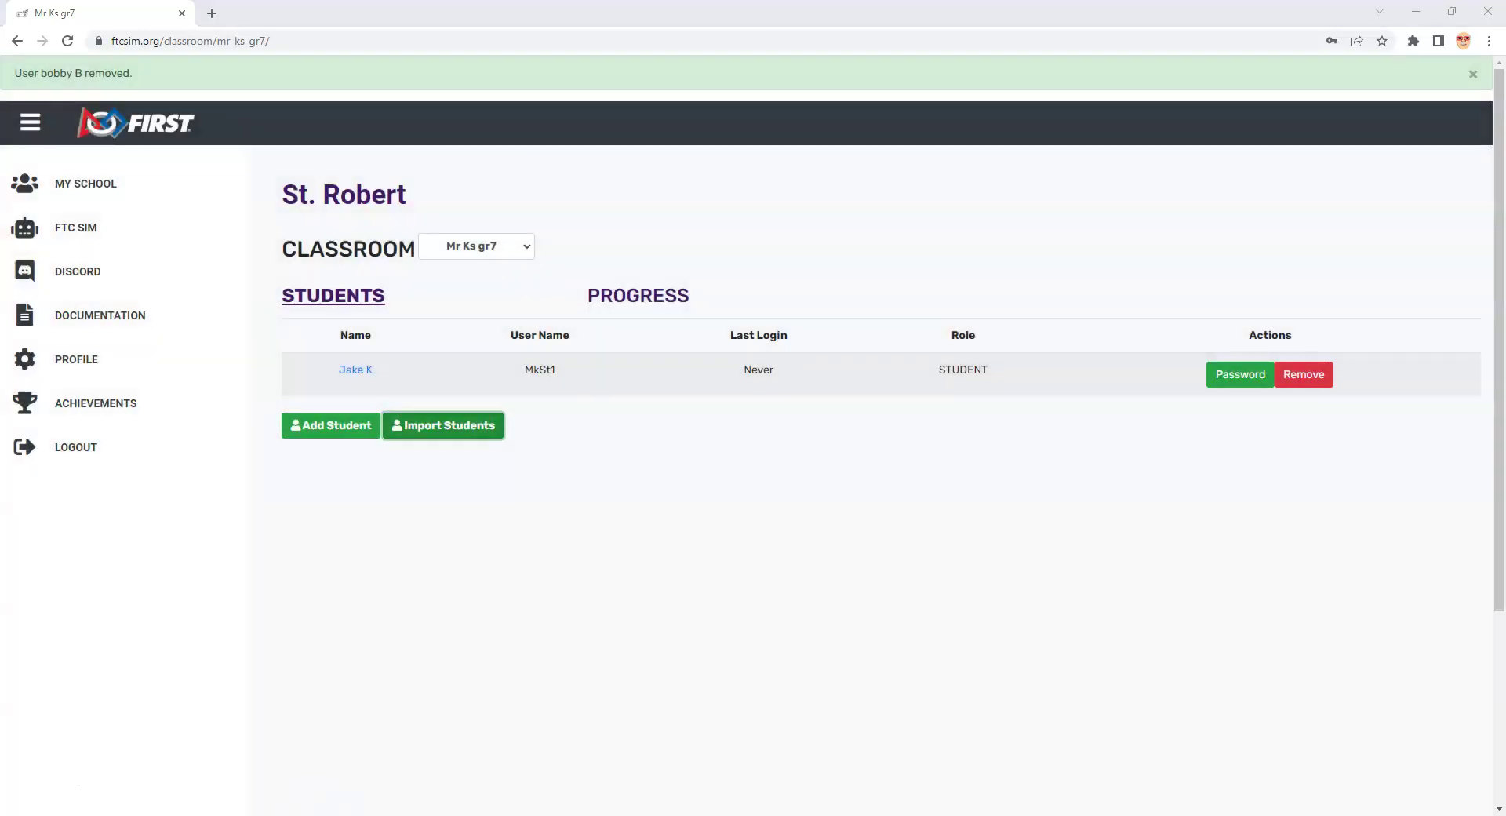
{"action": "left_click", "coordinate": [439, 772]}
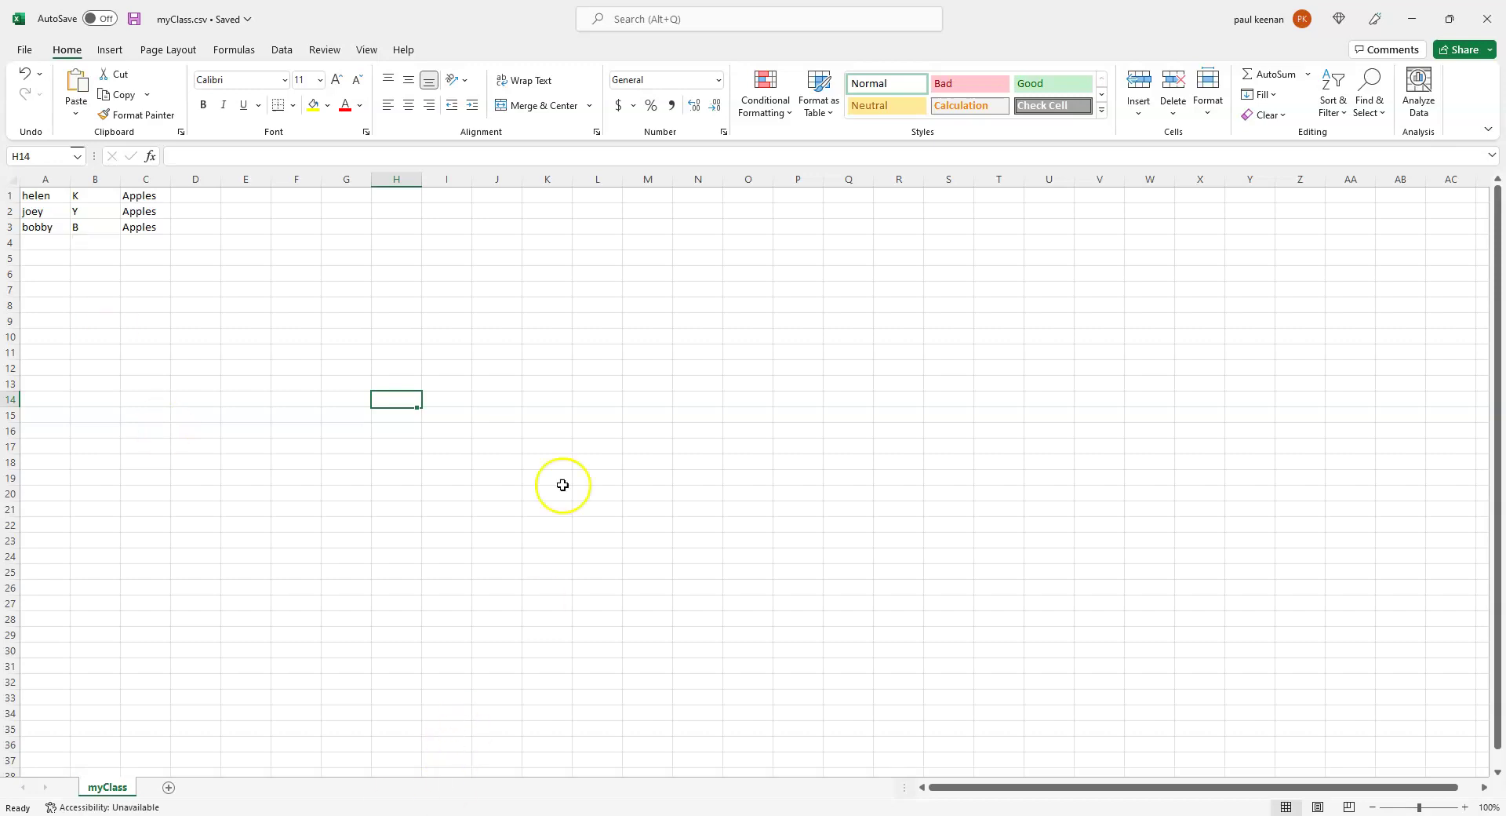
Step: Minimize the myClass.csv Excel window to return to the Mr Ks gr7 Students page
{"action": "left_click", "coordinate": [1412, 20]}
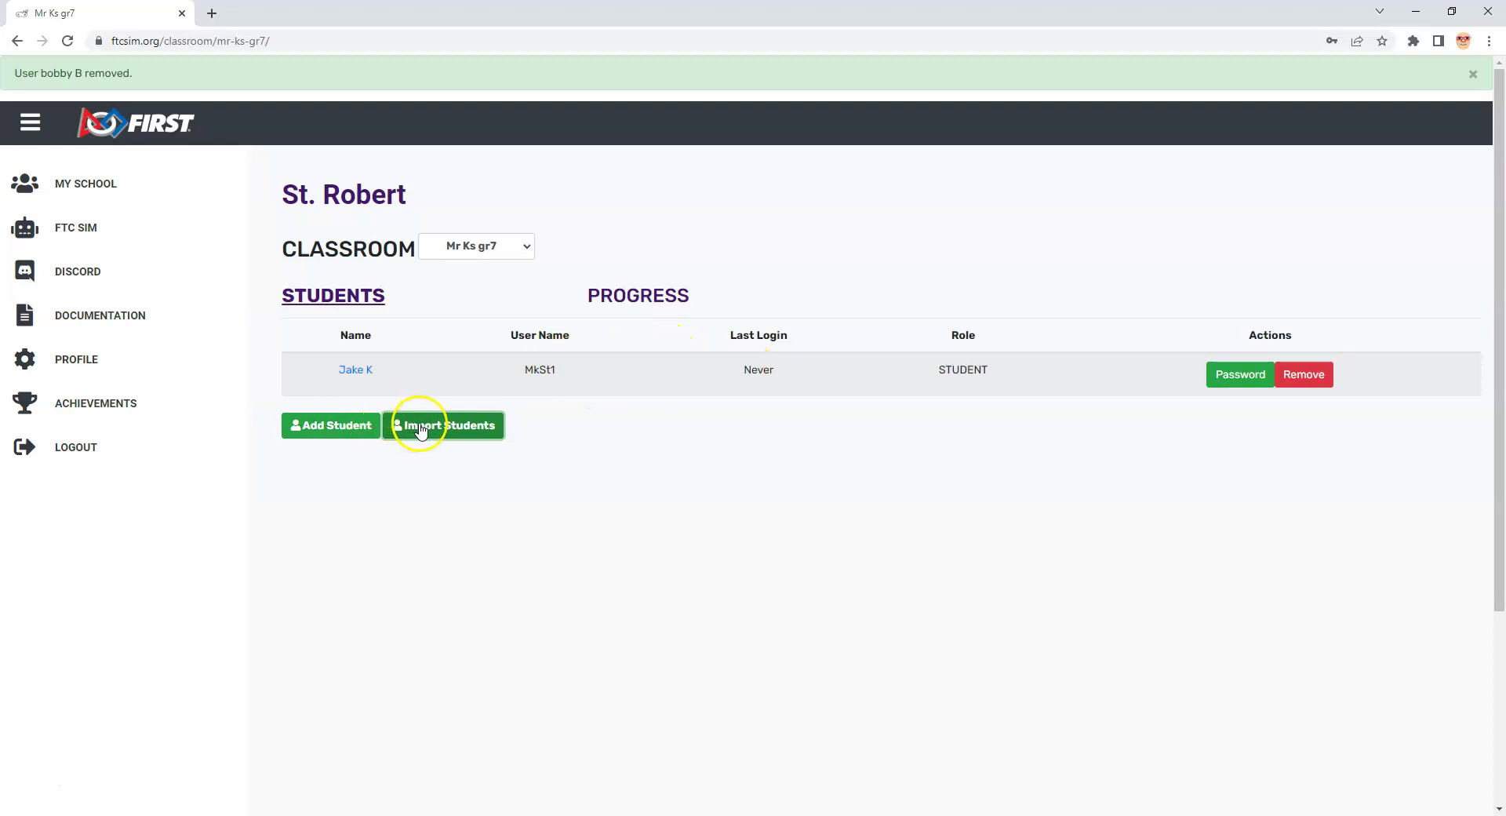
Step: Import myClass.csv into Mr Ks gr7, adding its three students to the class
{"action": "left_click", "coordinate": [420, 427]}
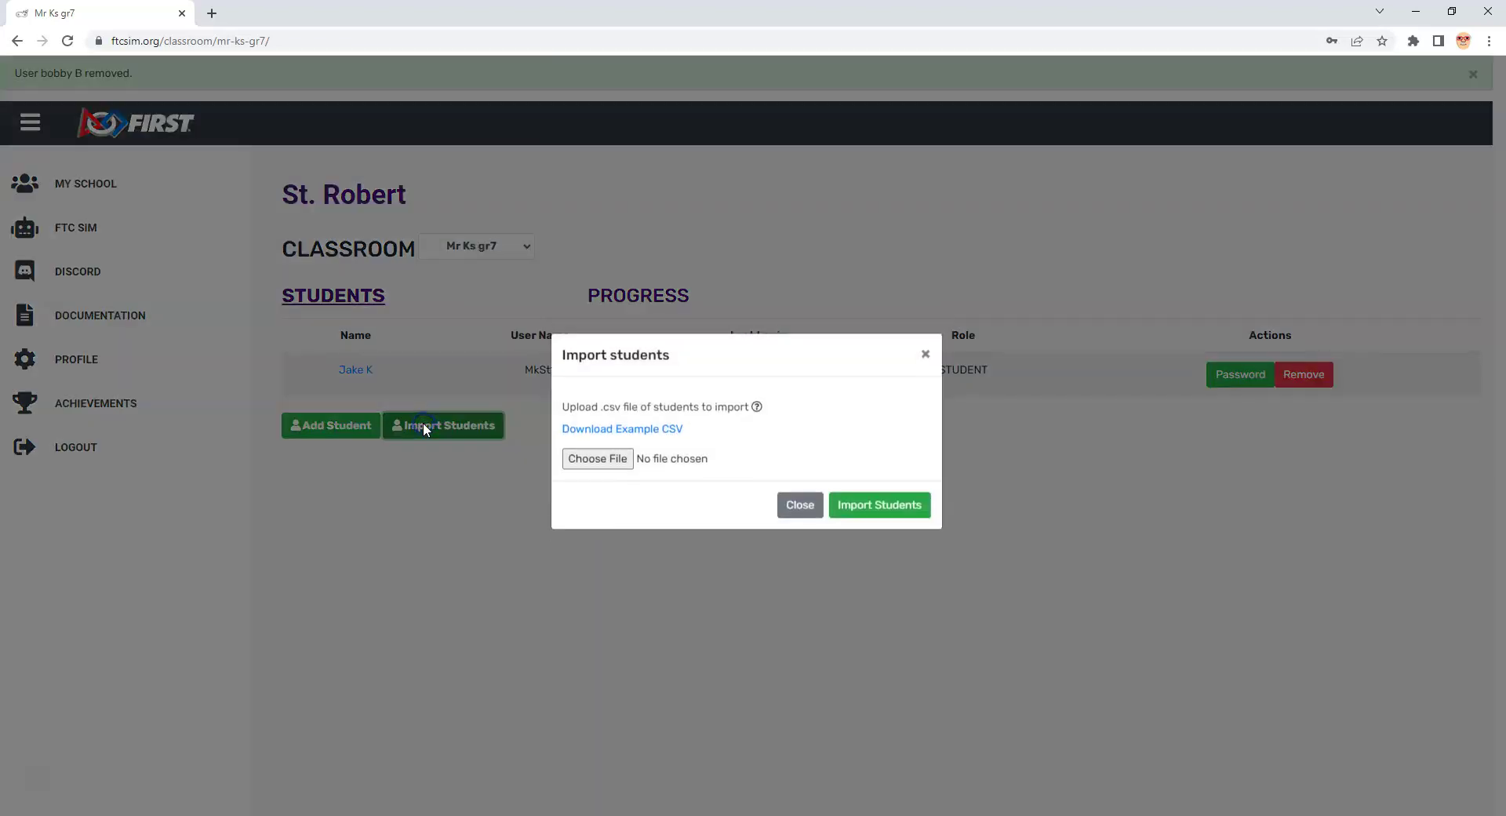
{"action": "left_click", "coordinate": [595, 463]}
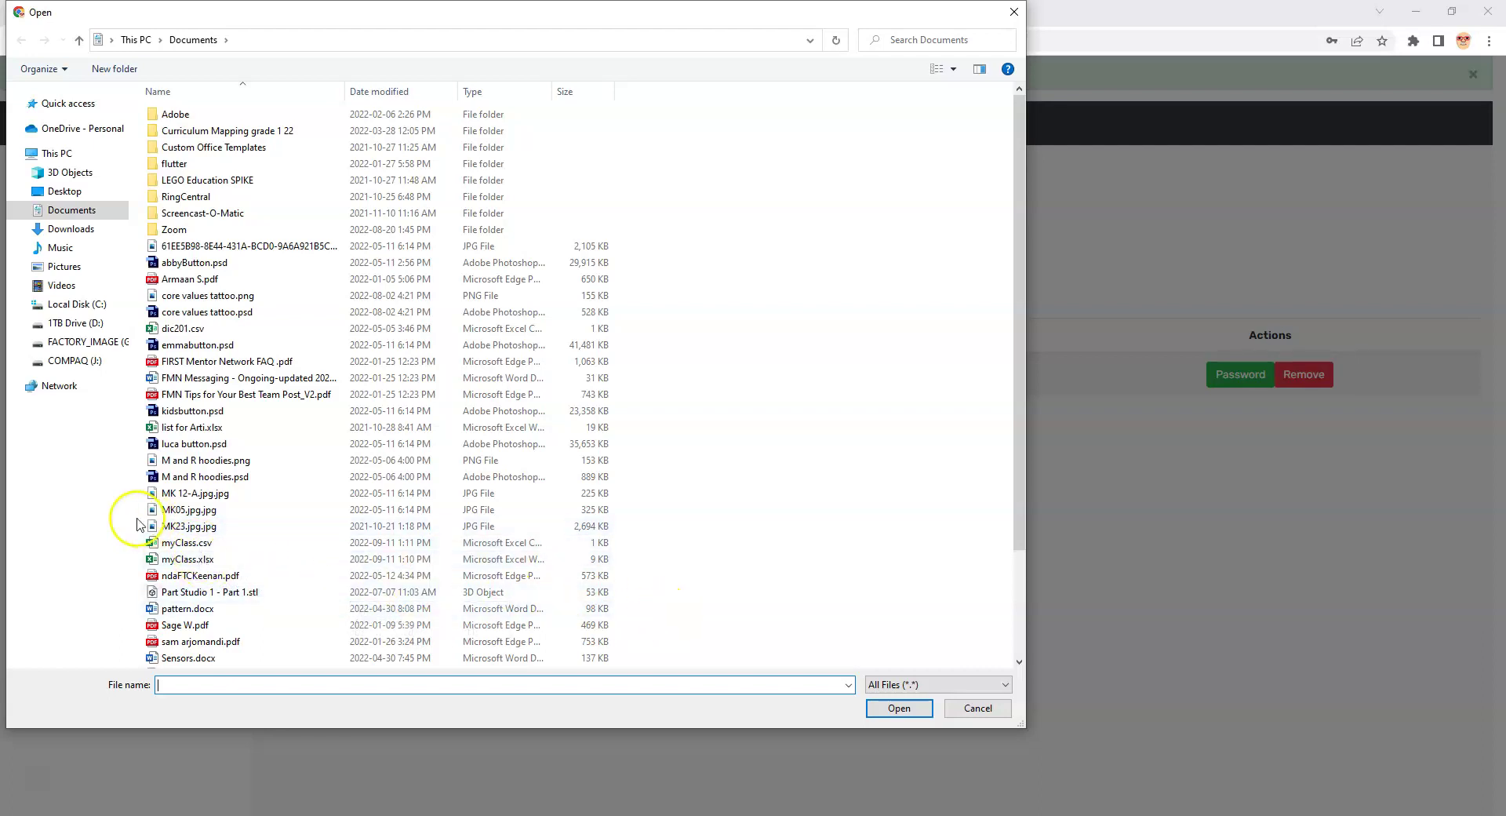
{"action": "left_click", "coordinate": [179, 542]}
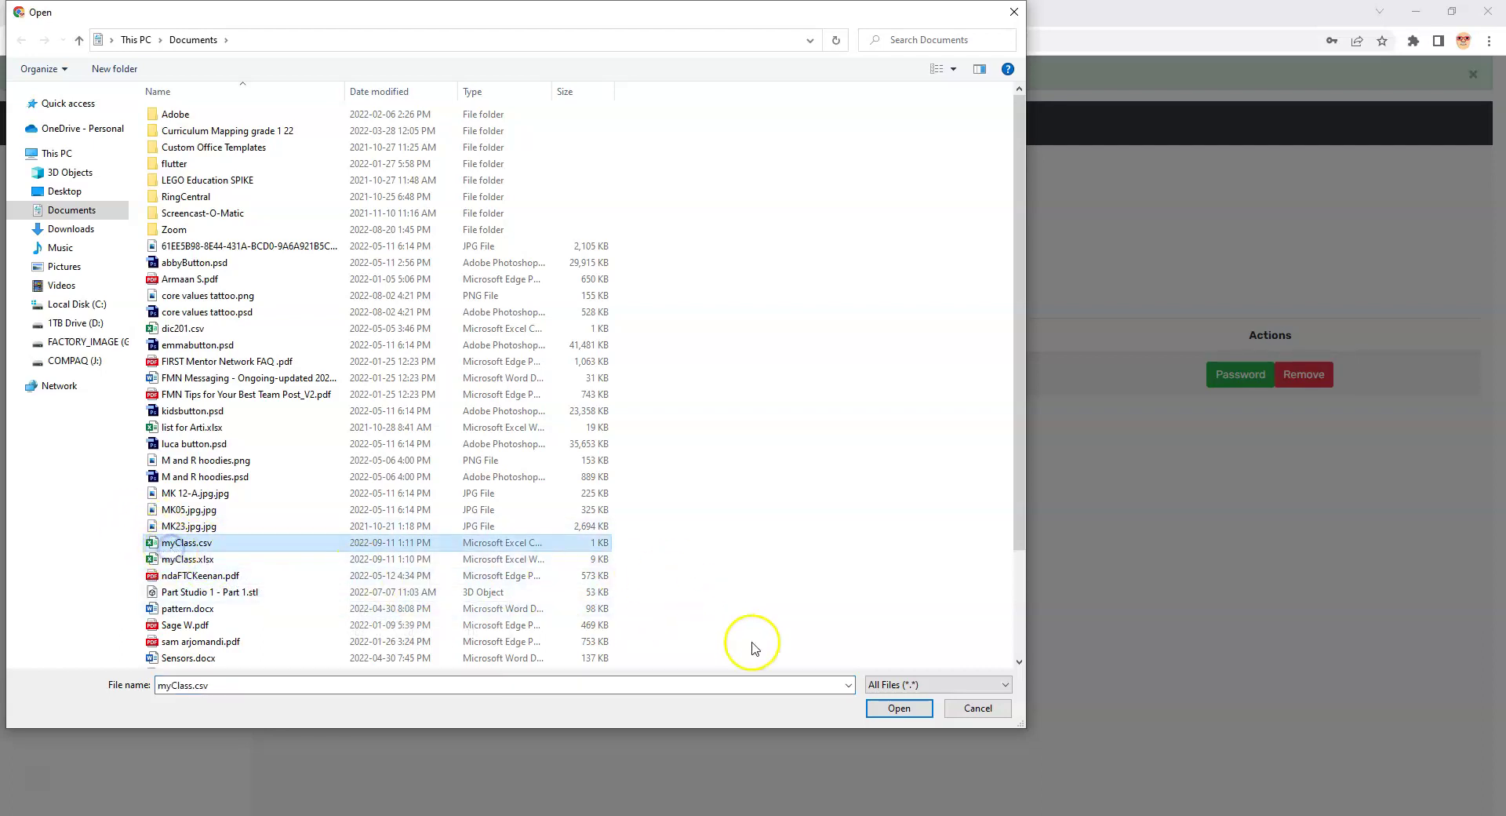
{"action": "left_click", "coordinate": [898, 708]}
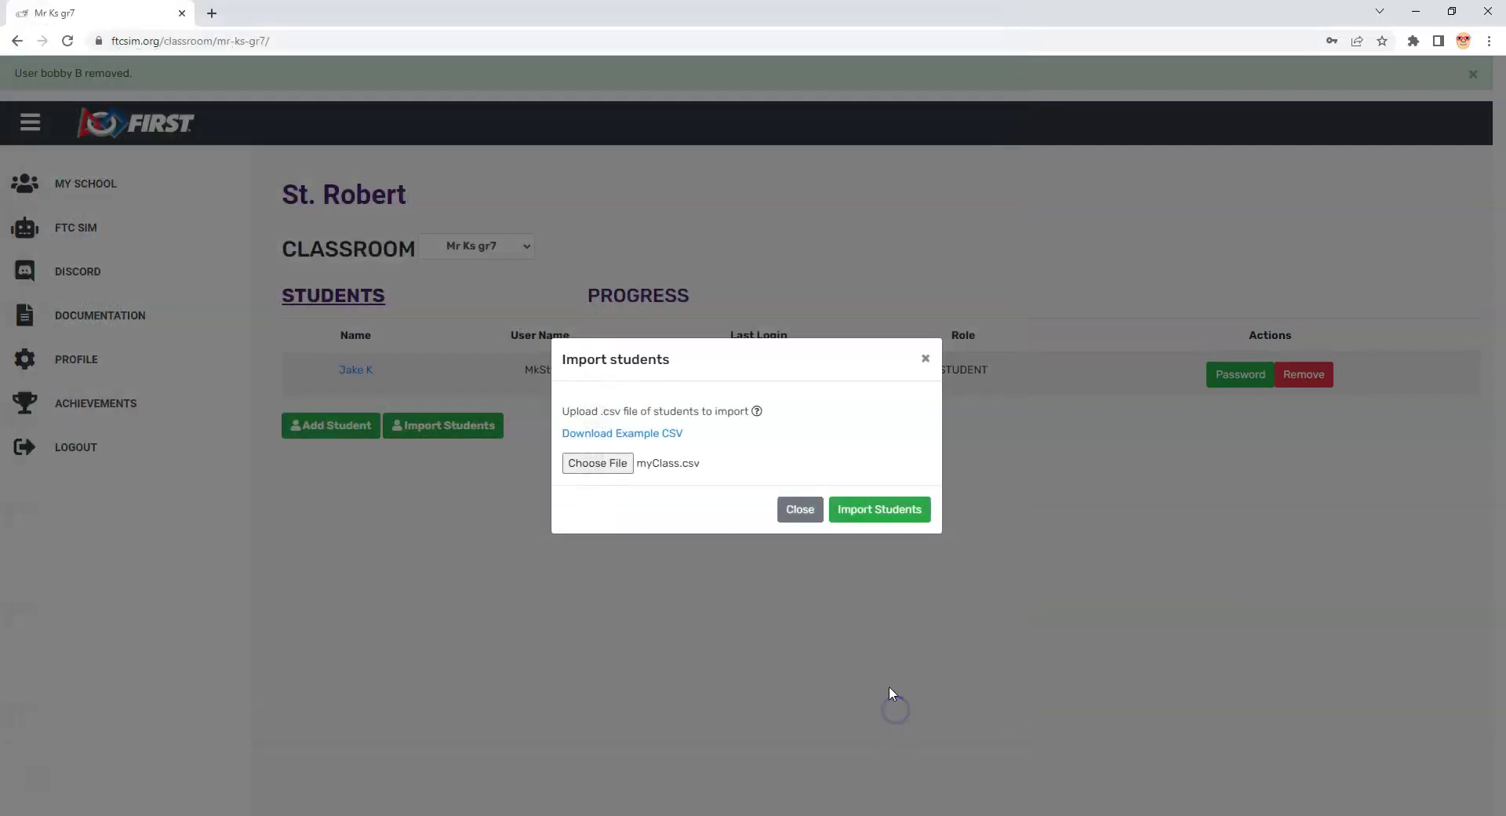
{"action": "left_click", "coordinate": [866, 508]}
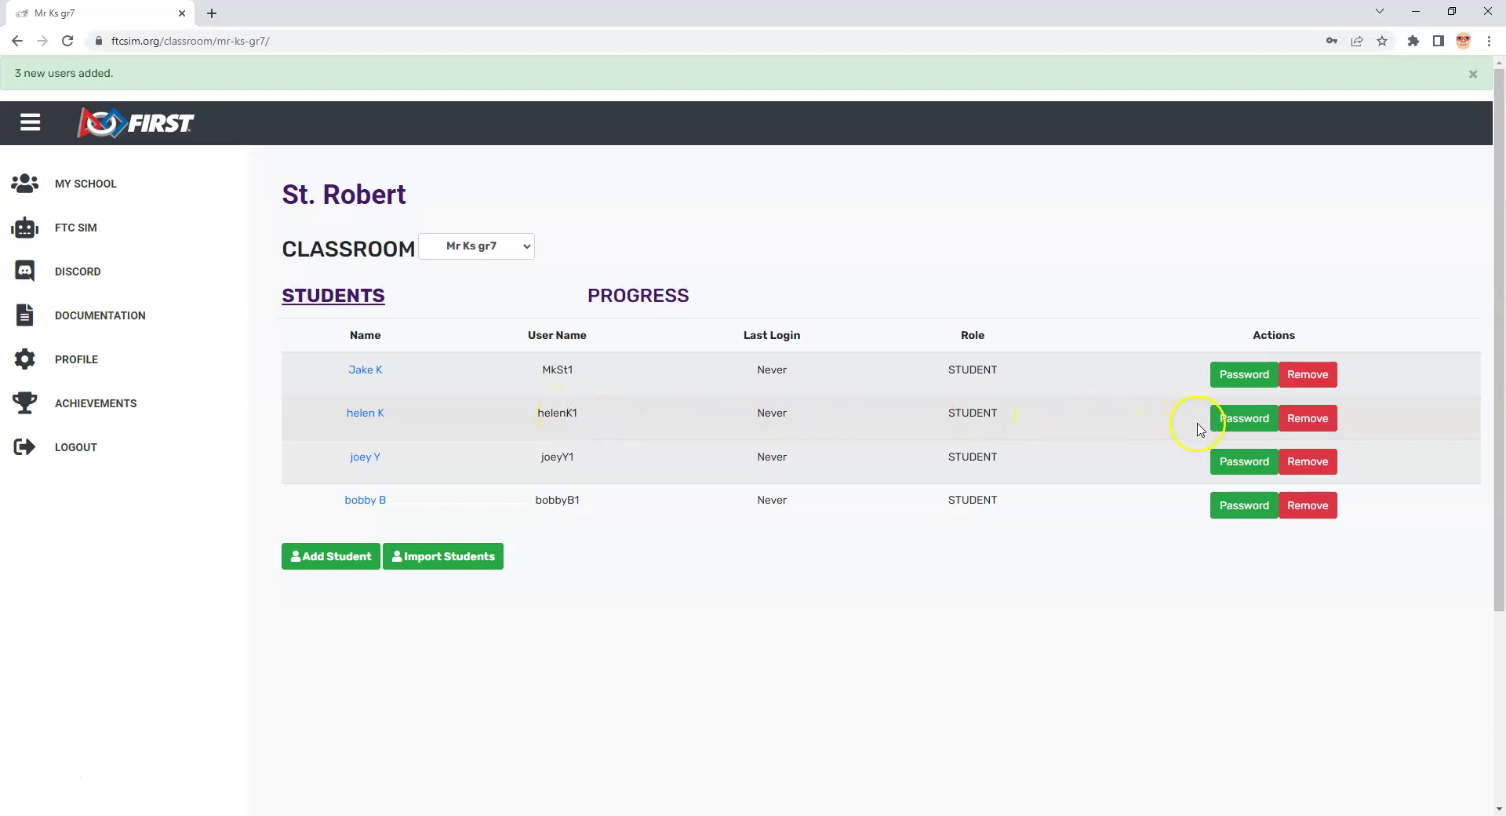
{"action": "left_click", "coordinate": [1229, 419]}
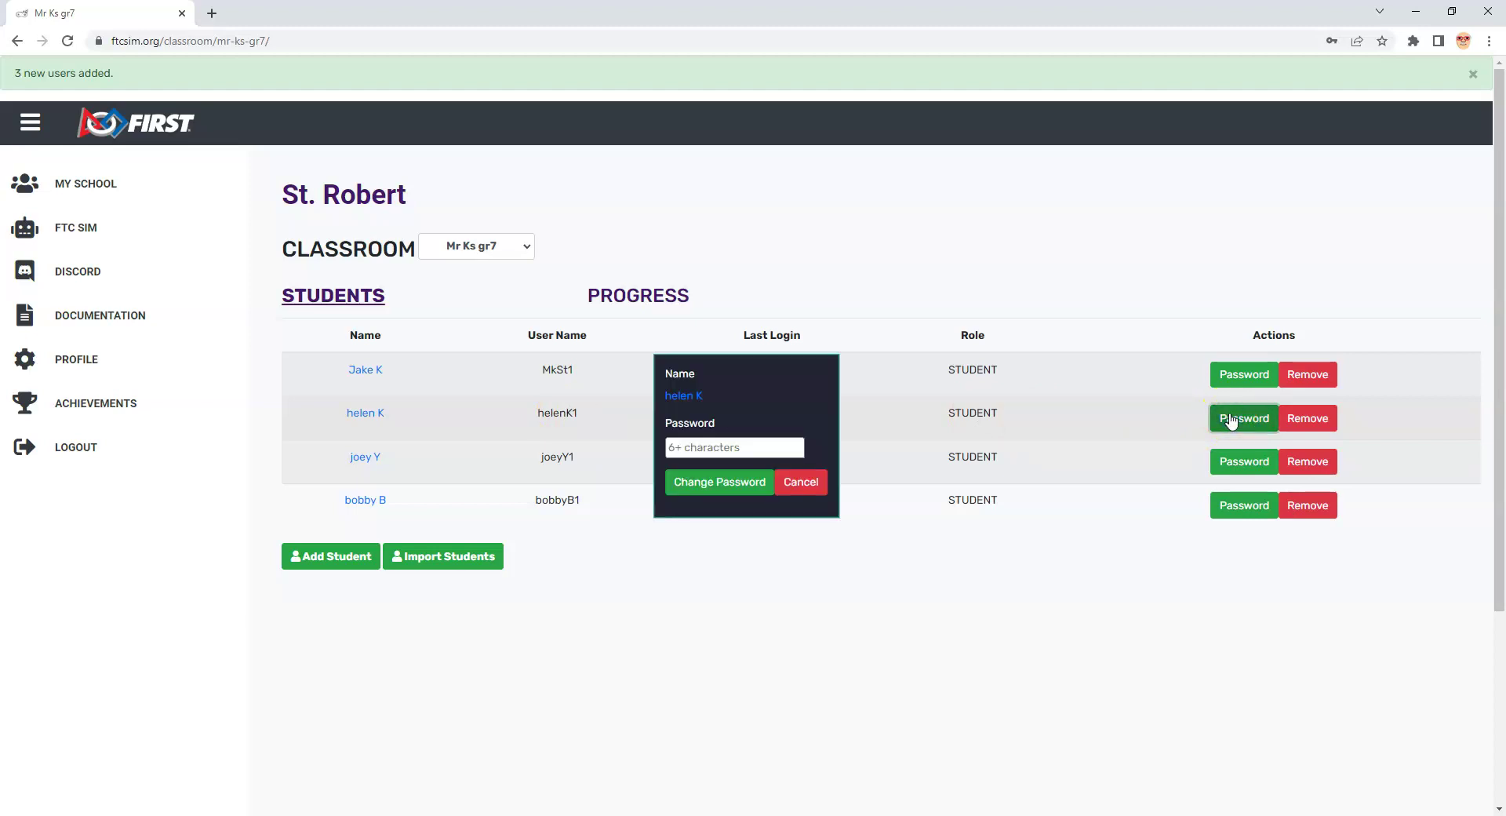
{"action": "left_click", "coordinate": [805, 481]}
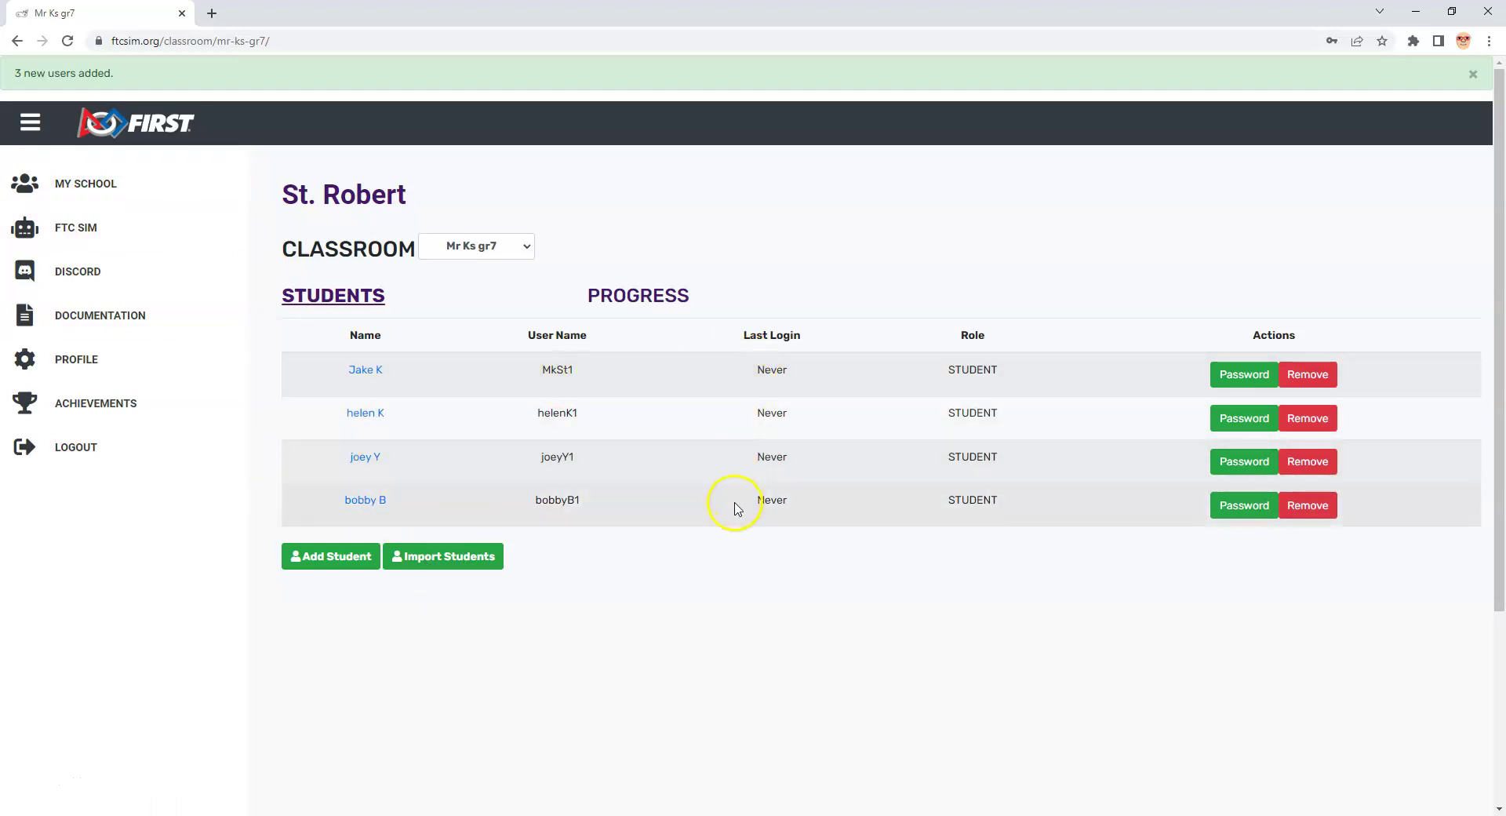
Step: Log out of the teacher account and bring up the login dialog
{"action": "left_click", "coordinate": [59, 452]}
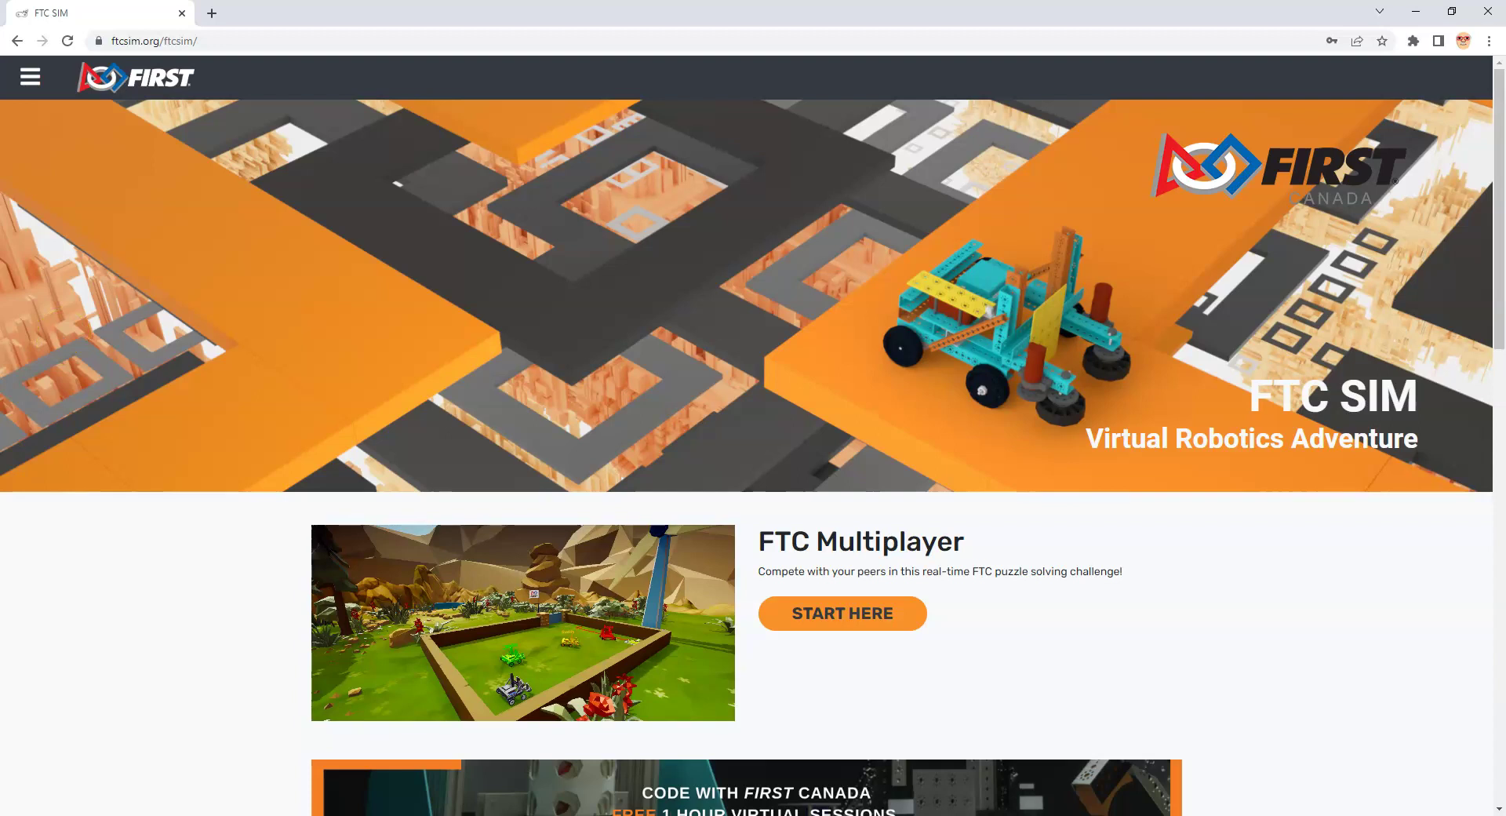
{"action": "left_click", "coordinate": [40, 78]}
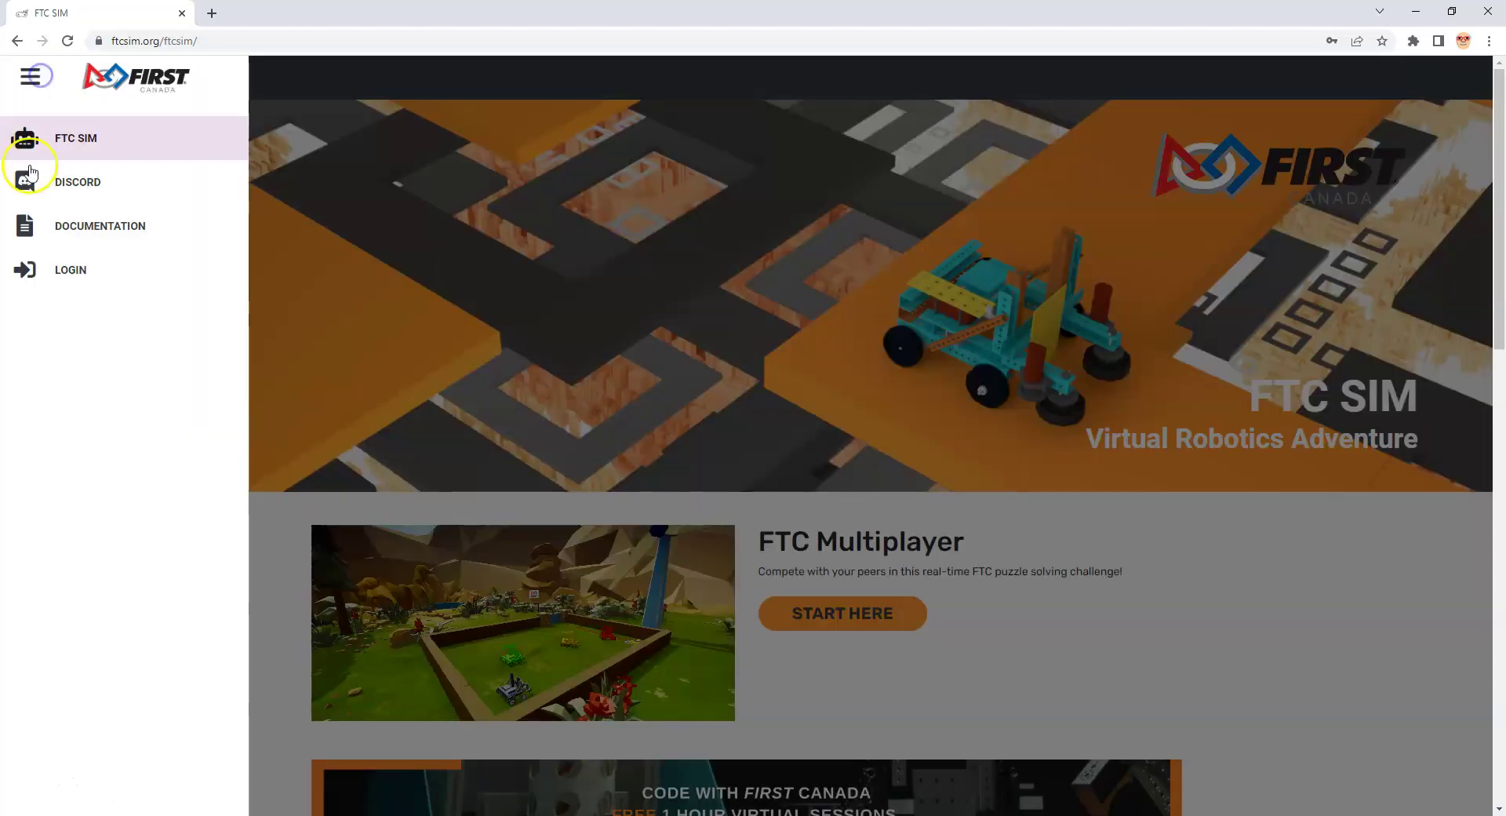
{"action": "left_click", "coordinate": [45, 269]}
Step: Replace the pre-filled credentials with an imported student's username and password and attempt login
{"action": "left_click", "coordinate": [661, 363]}
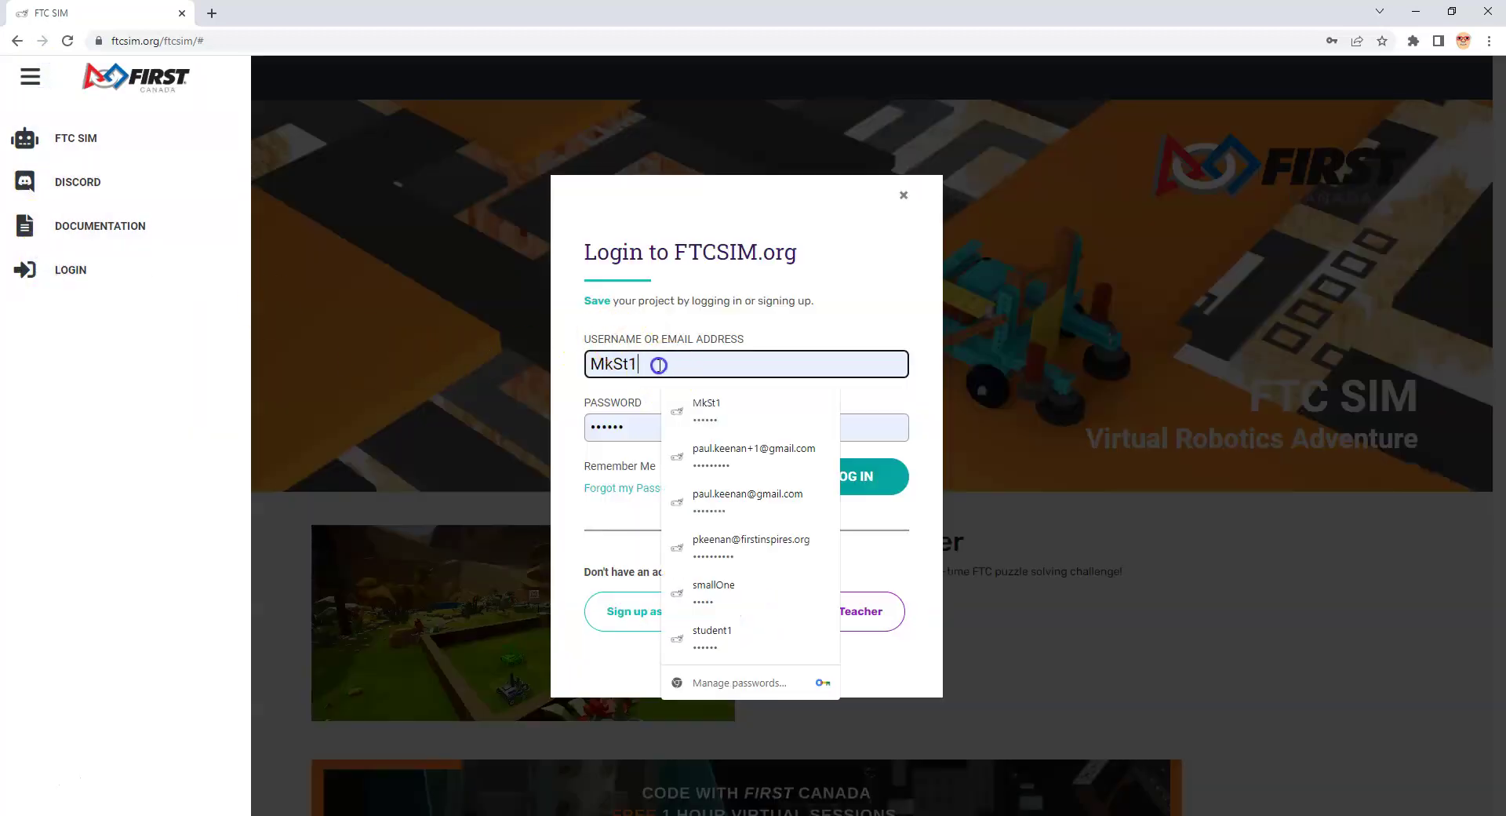
{"action": "left_click_drag", "start_coordinate": [662, 363], "coordinate": [575, 366]}
{"action": "type", "text": "Helen"}
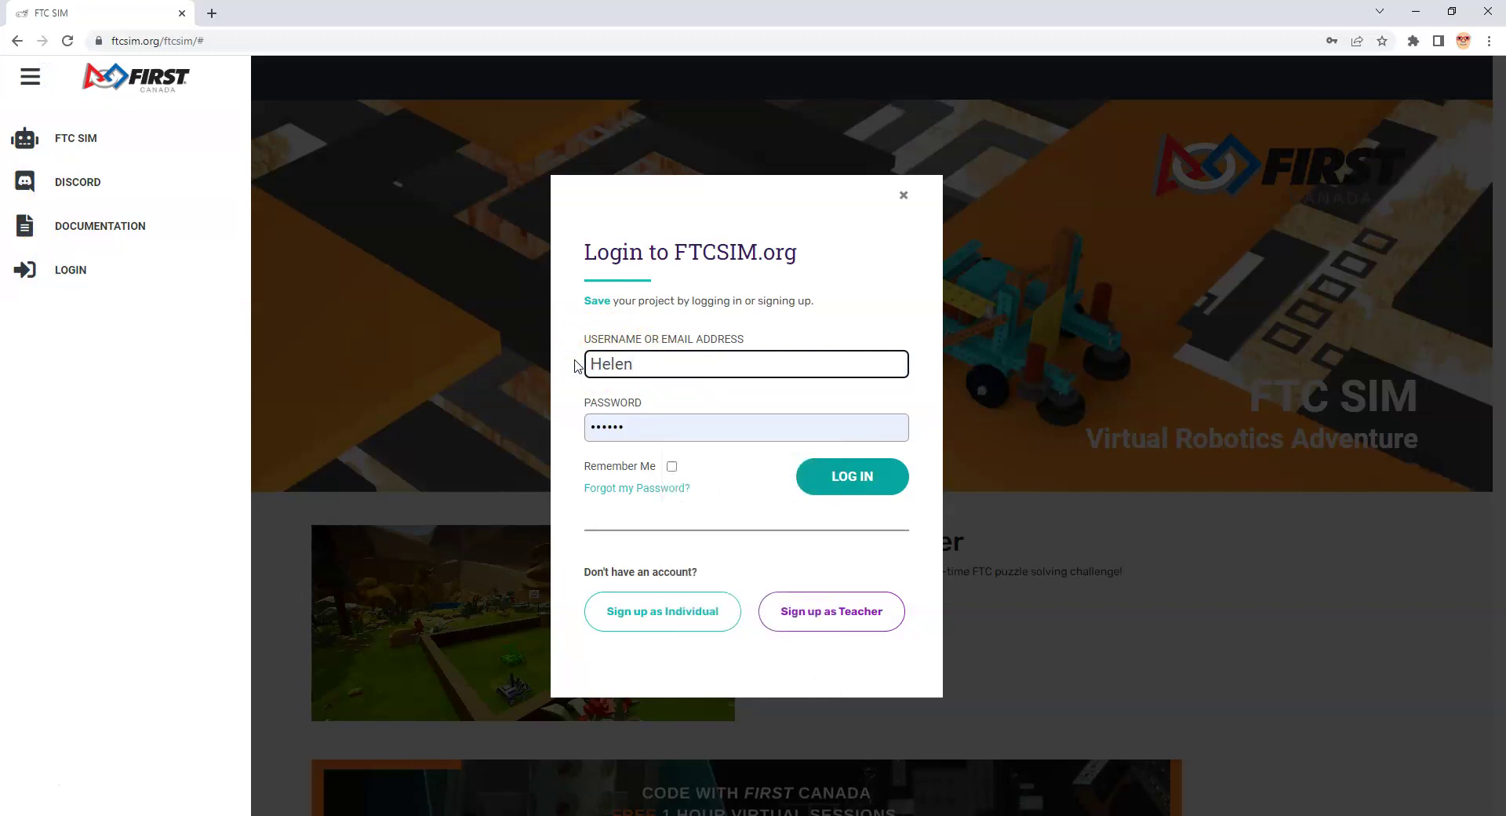
{"action": "type", "text": "K1"}
{"action": "left_click_drag", "start_coordinate": [658, 426], "coordinate": [538, 431]}
{"action": "type", "text": "•••••"}
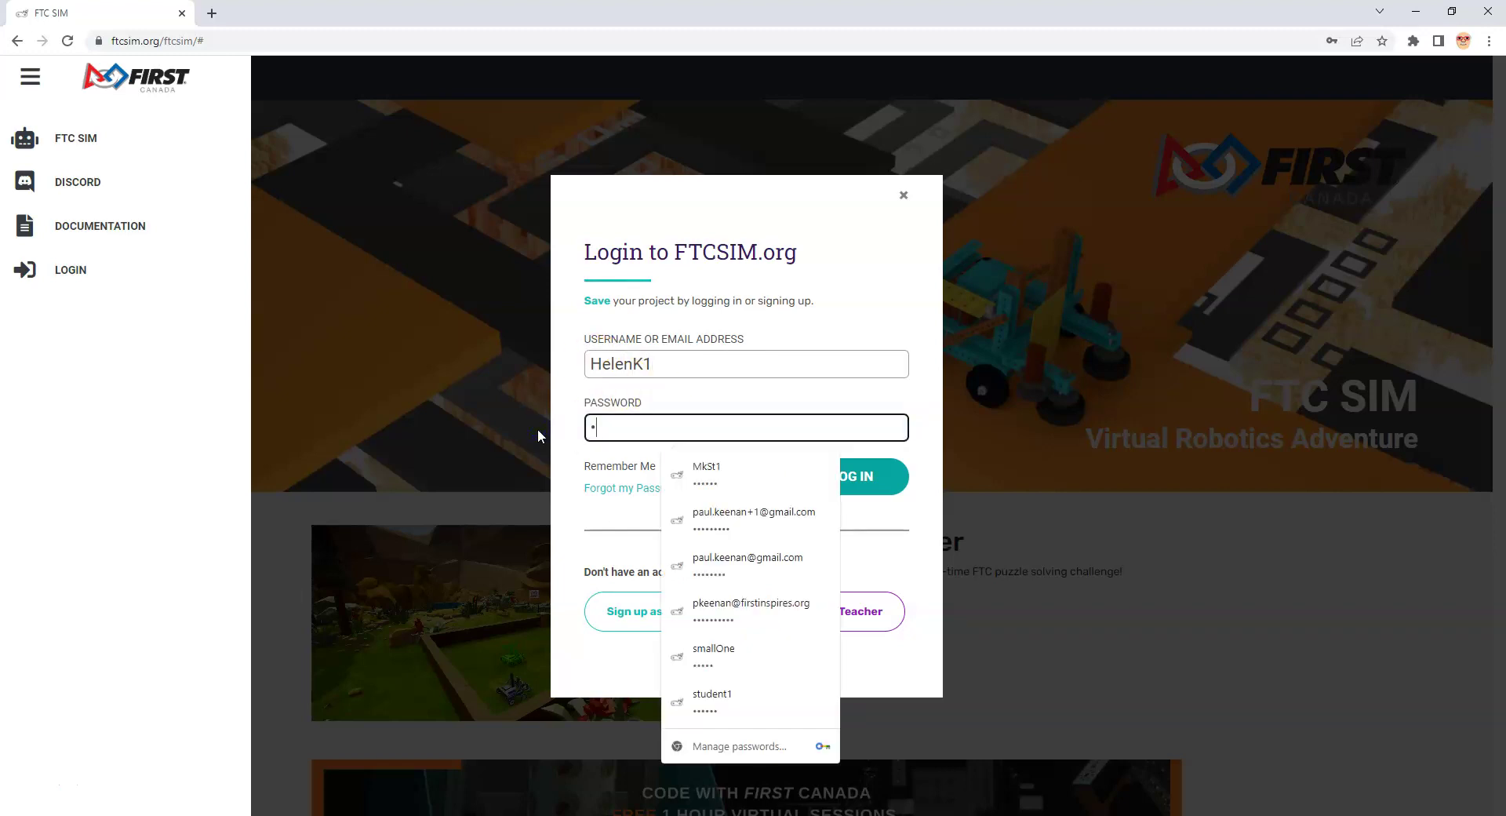
{"action": "left_click", "coordinate": [856, 475]}
{"action": "left_click", "coordinate": [857, 477]}
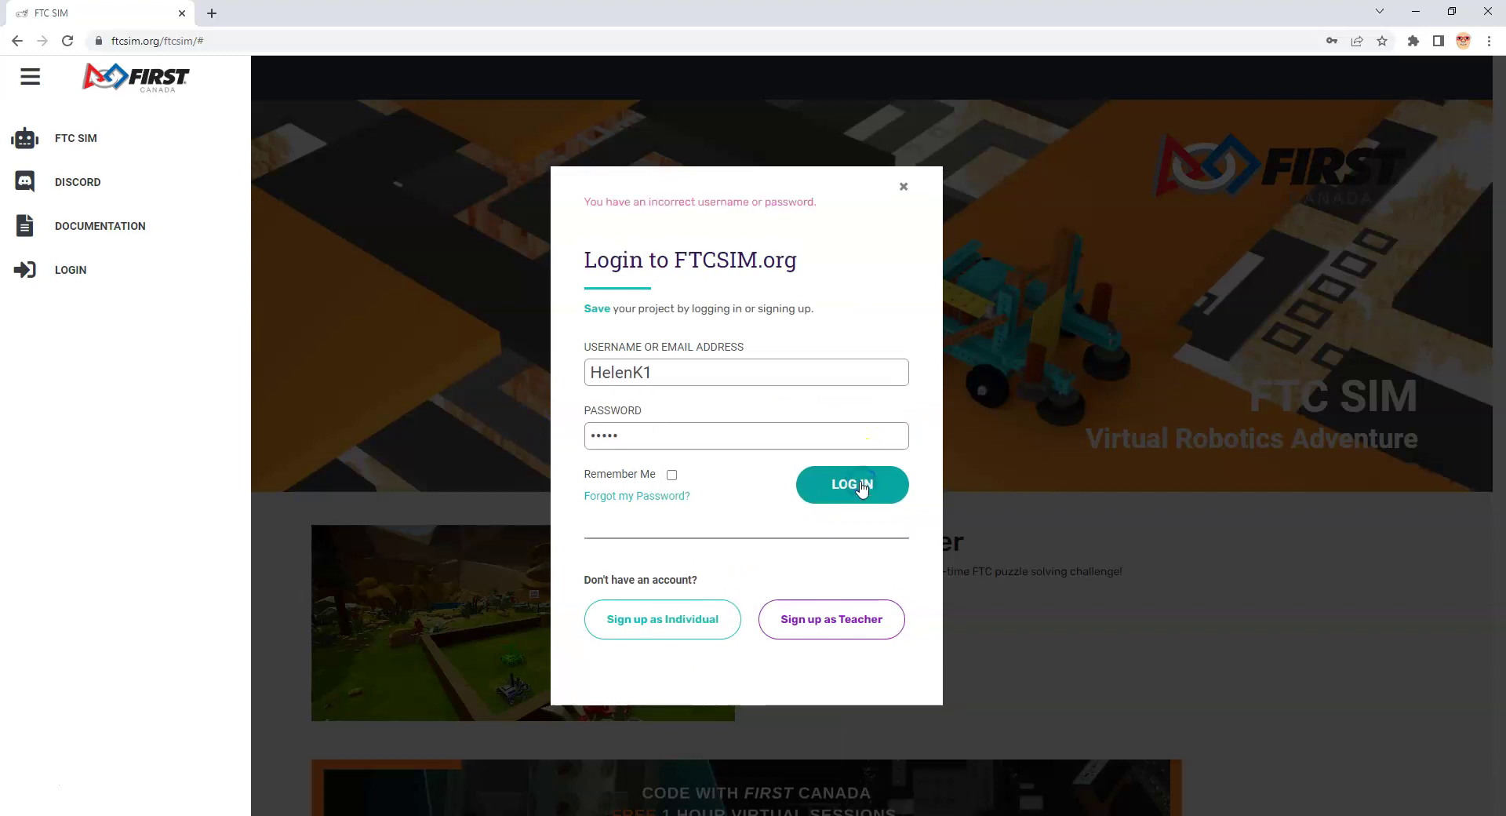
Step: Retype the rejected student password correctly and log in as the student
{"action": "left_click_drag", "start_coordinate": [662, 438], "coordinate": [528, 439]}
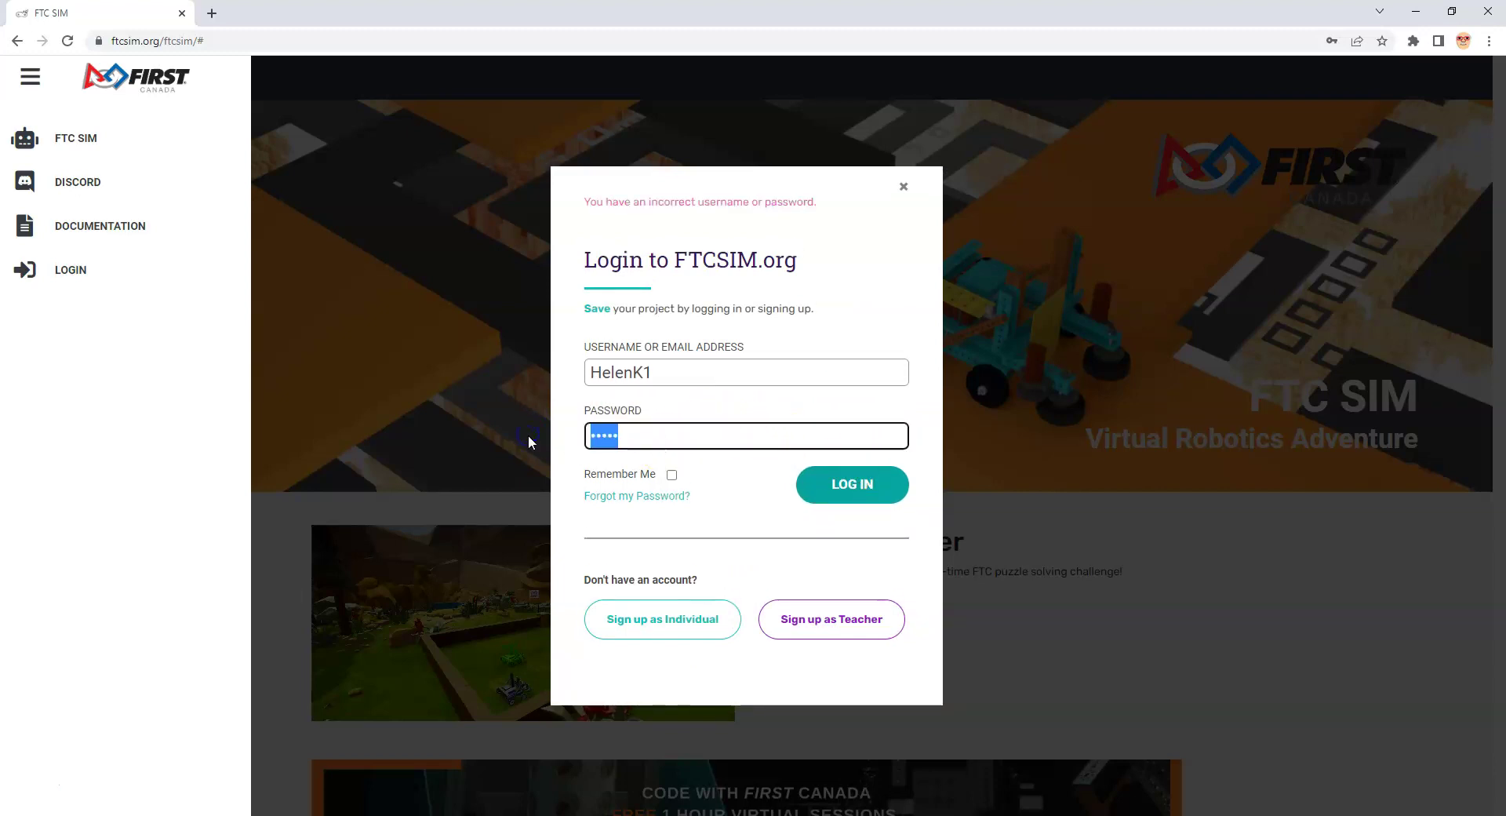
{"action": "type", "text": "••"}
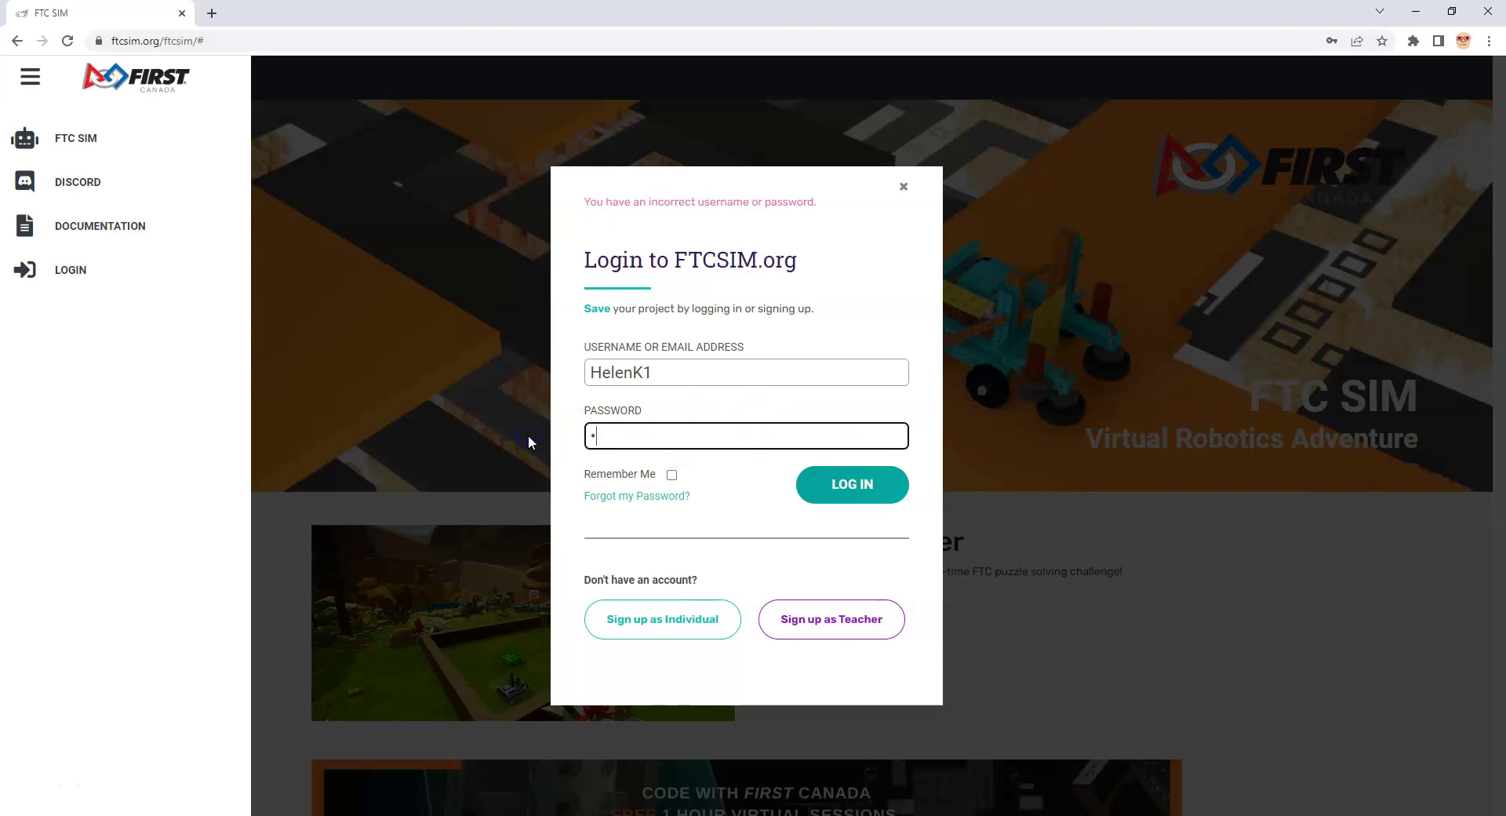
{"action": "type", "text": "••••"}
{"action": "left_click", "coordinate": [862, 493]}
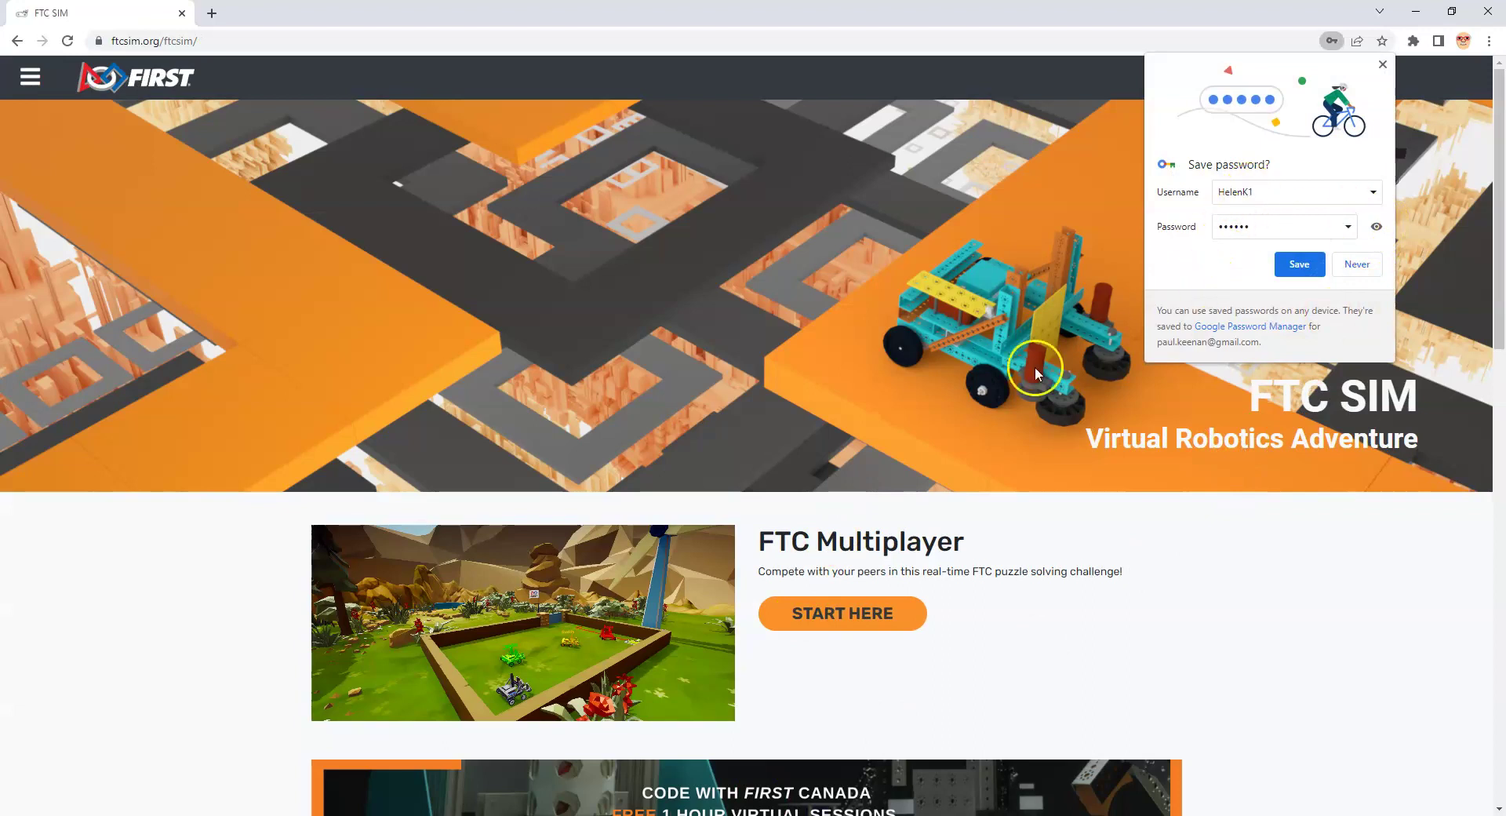
{"action": "scroll", "coordinate": [944, 584], "scroll_direction": "down", "scroll_amount": 5}
{"action": "scroll", "coordinate": [944, 587], "scroll_direction": "down", "scroll_amount": 2}
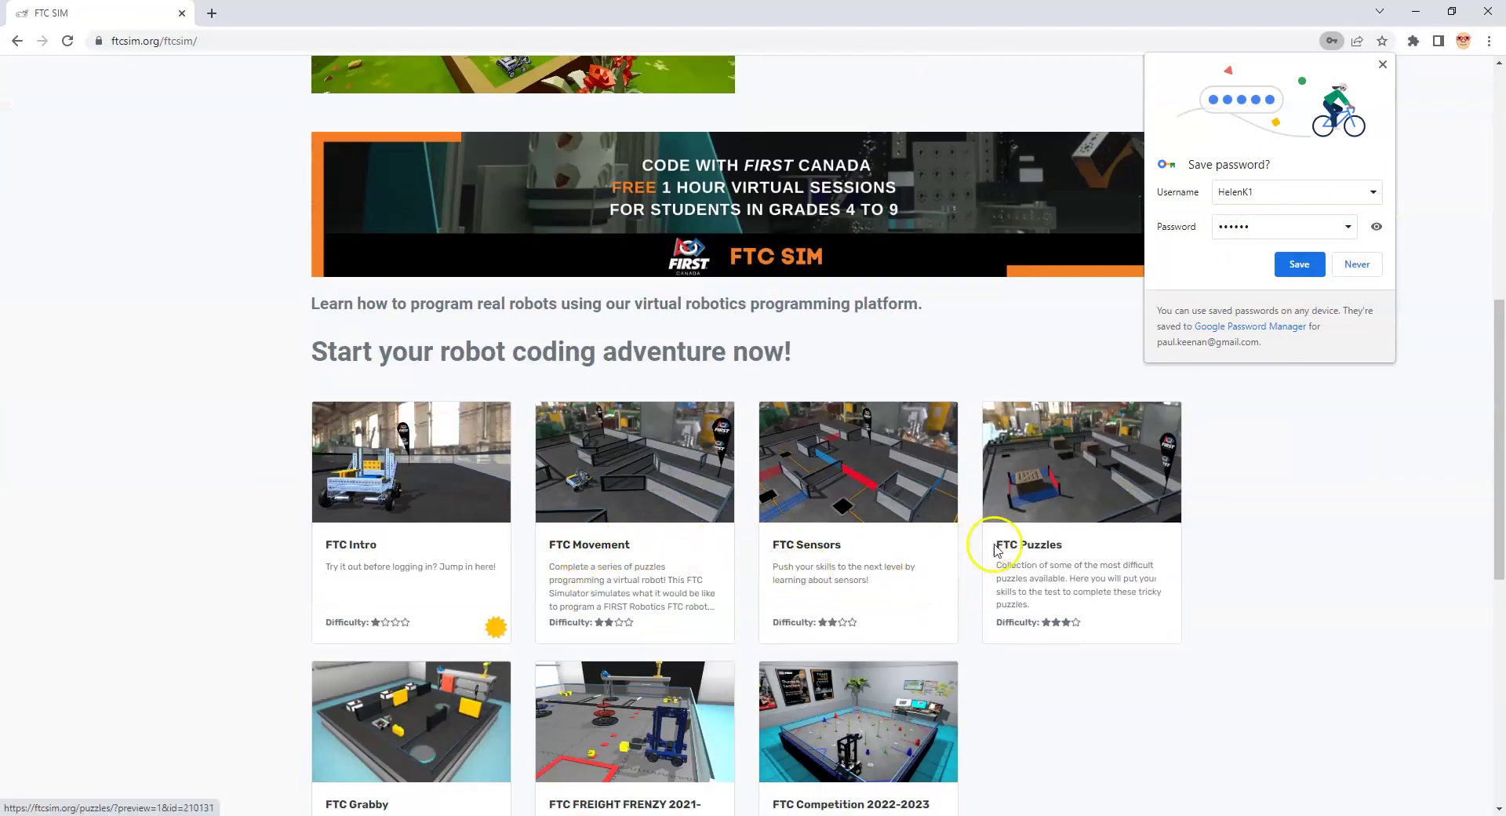
{"action": "scroll", "coordinate": [684, 617], "scroll_direction": "down", "scroll_amount": 2}
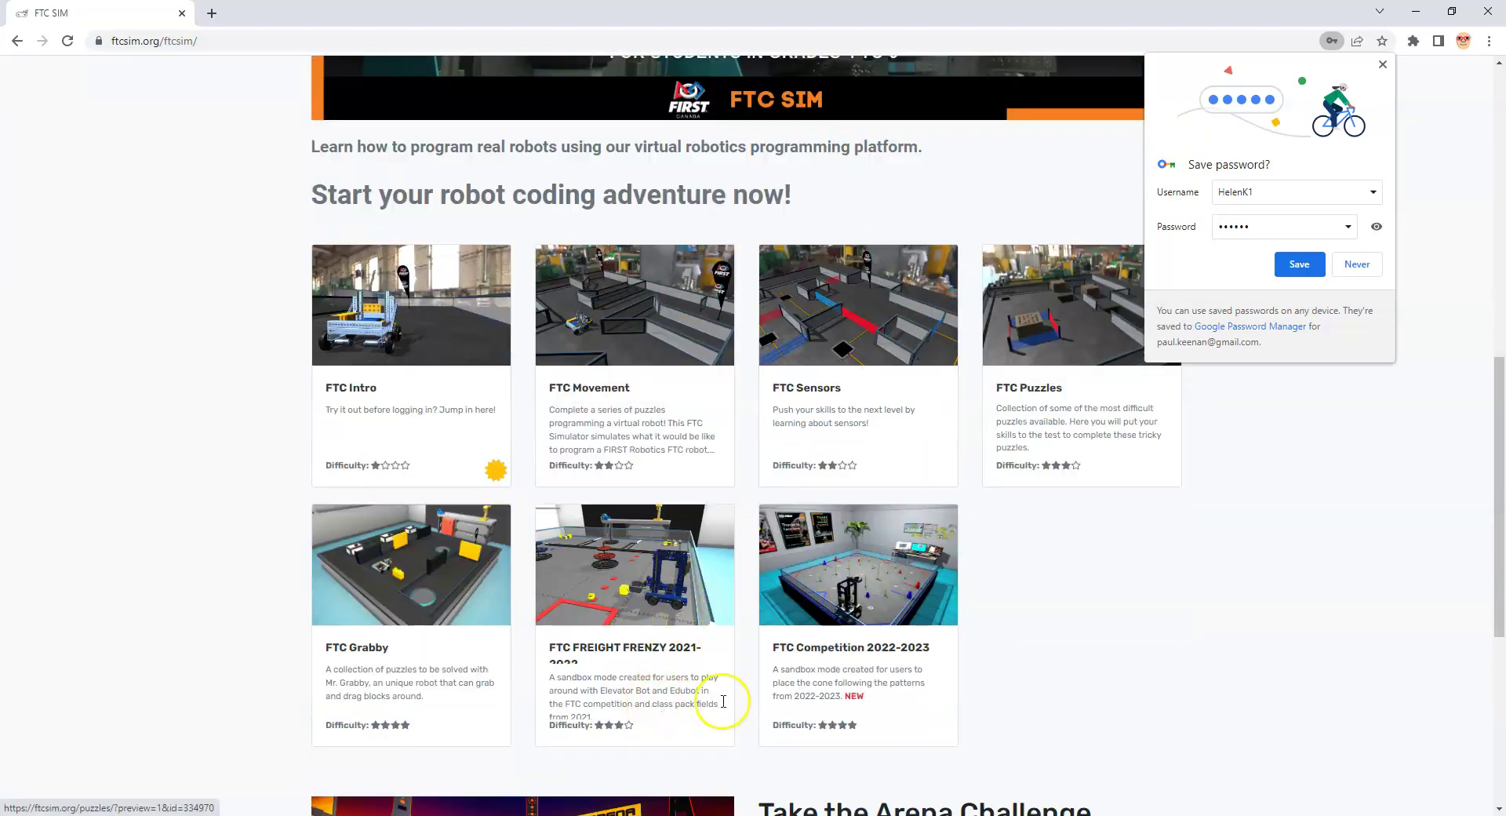
{"action": "scroll", "coordinate": [863, 695], "scroll_direction": "down", "scroll_amount": 1}
{"action": "scroll", "coordinate": [675, 586], "scroll_direction": "down", "scroll_amount": 2}
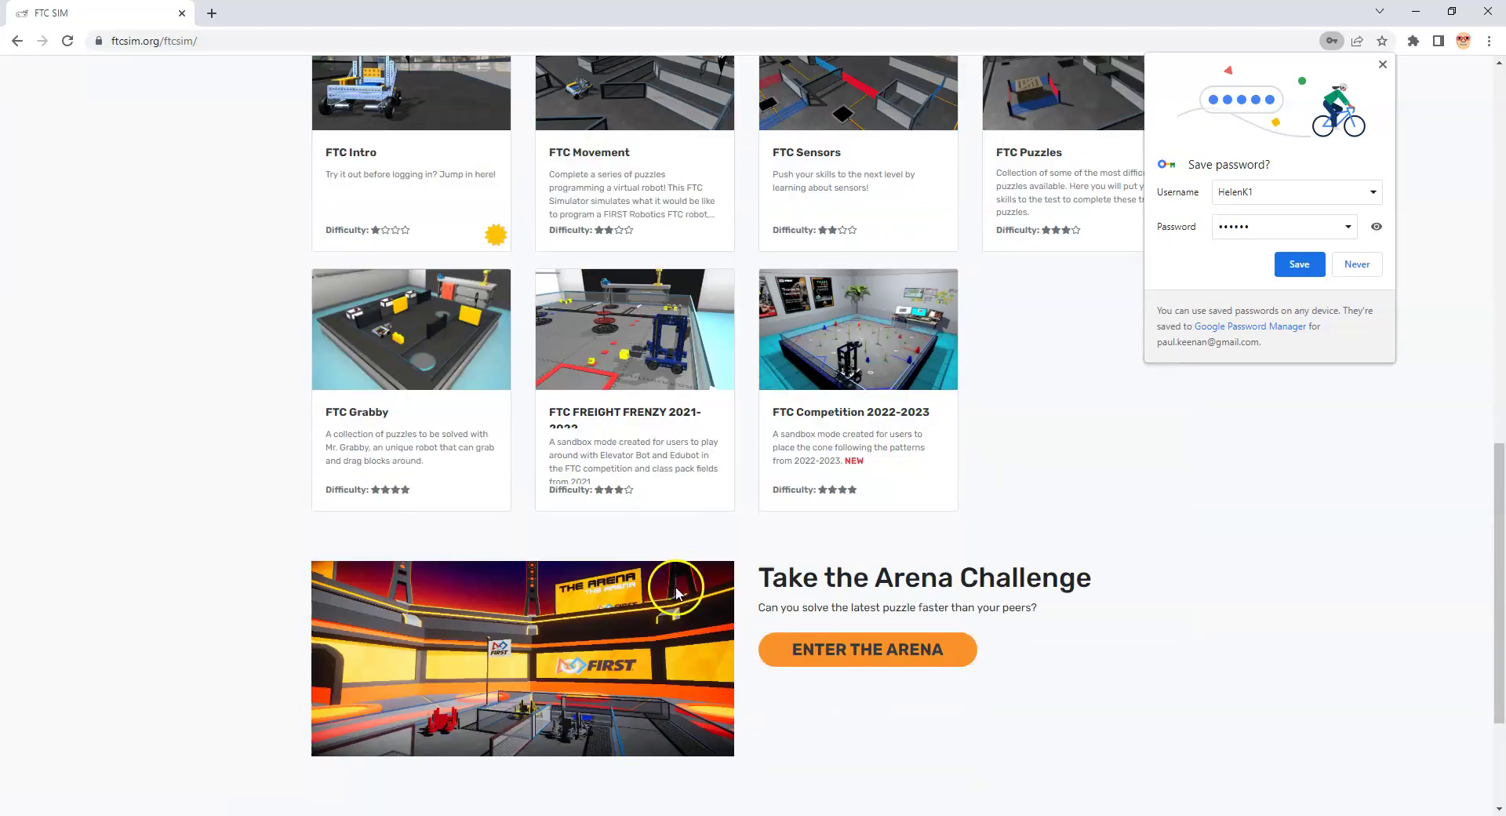
{"action": "scroll", "coordinate": [675, 585], "scroll_direction": "up", "scroll_amount": 4}
{"action": "scroll", "coordinate": [682, 583], "scroll_direction": "up", "scroll_amount": 8}
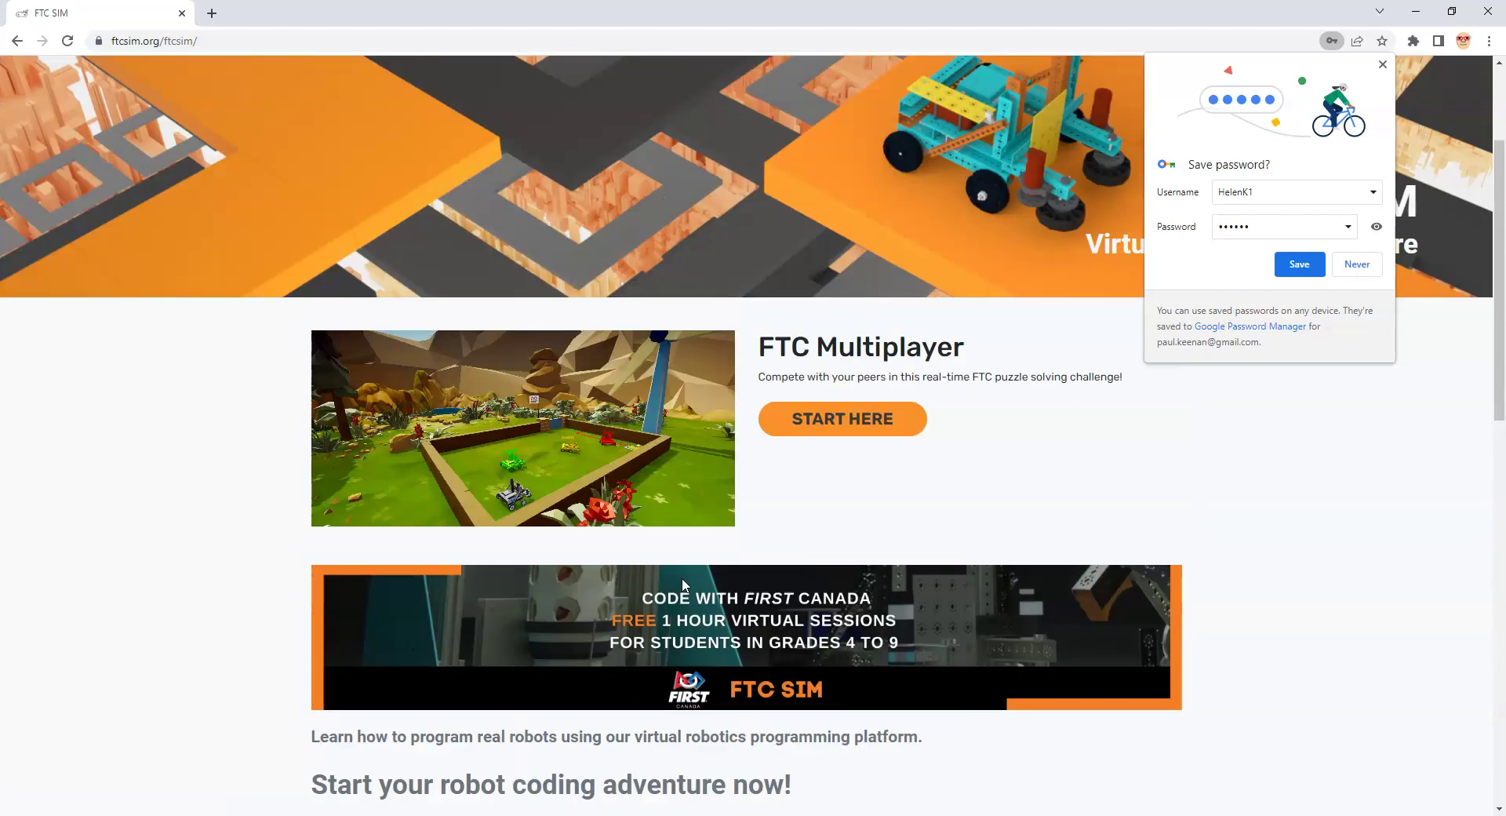